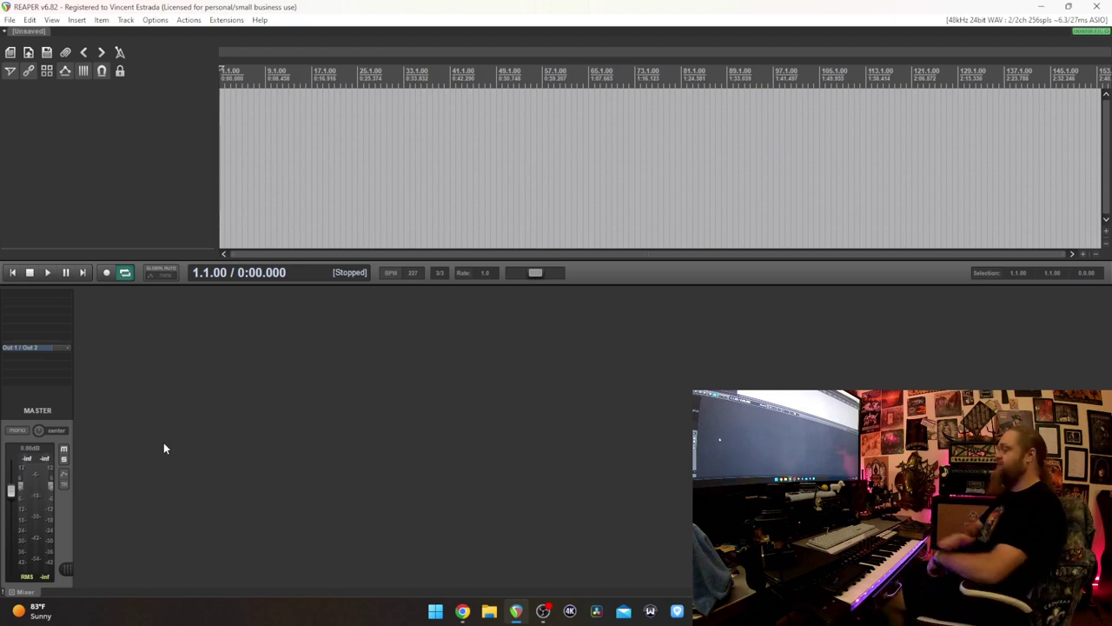
Switch to Chrome and review the Amazon product page of the HHOP M-VAVE Chocolate wireless MIDI foot controller
mouse_move(538, 613)
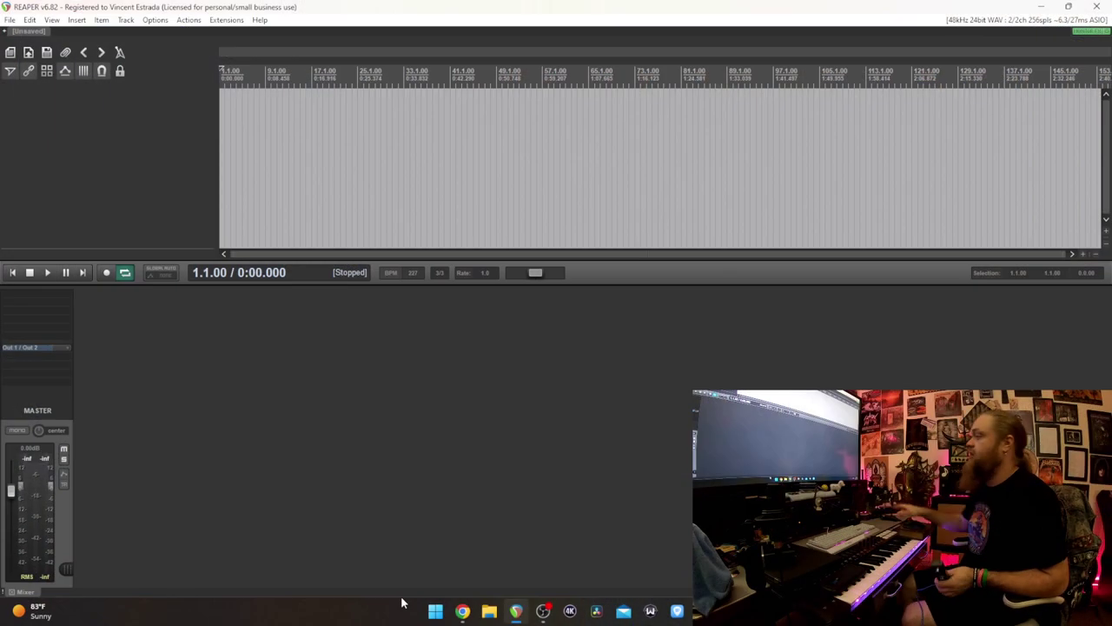
left_click(462, 611)
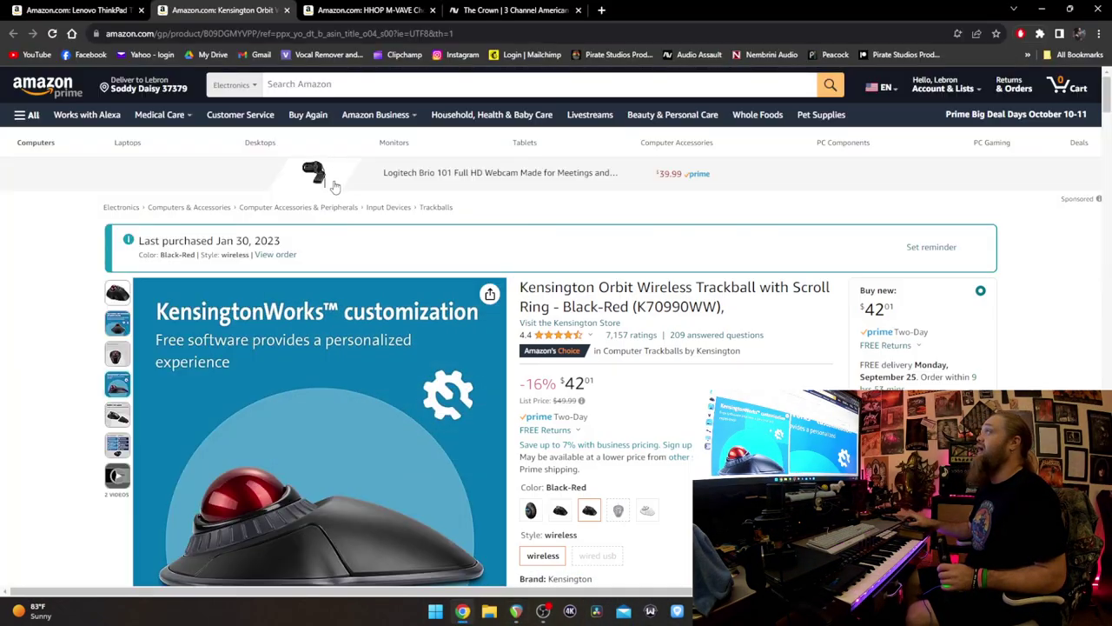
left_click(364, 15)
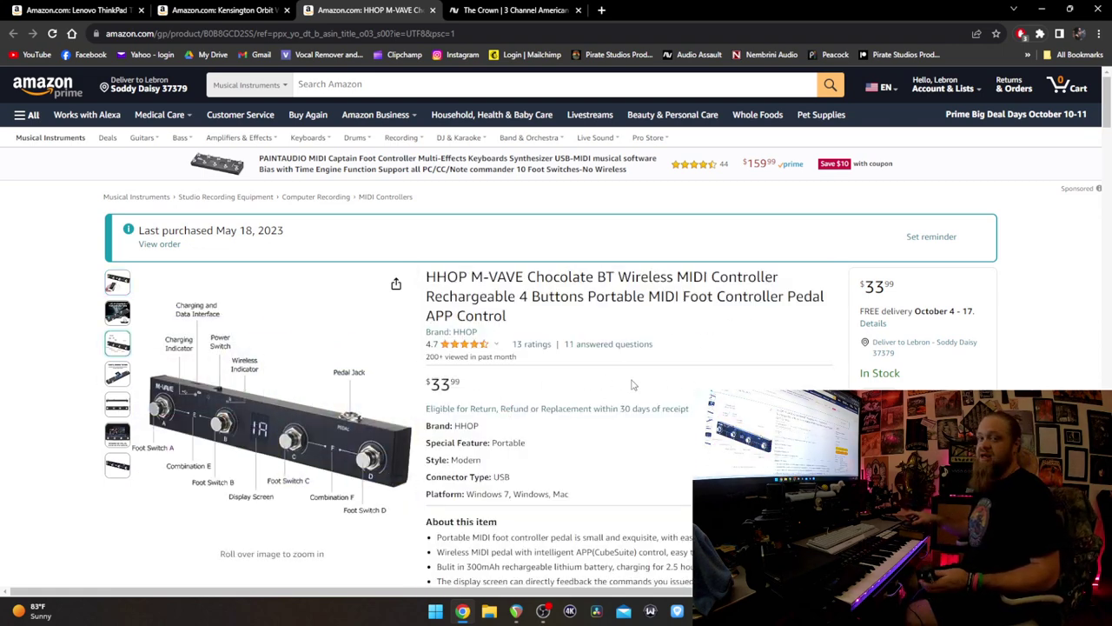
scroll(633, 385, "down", 2)
scroll(633, 385, "up", 2)
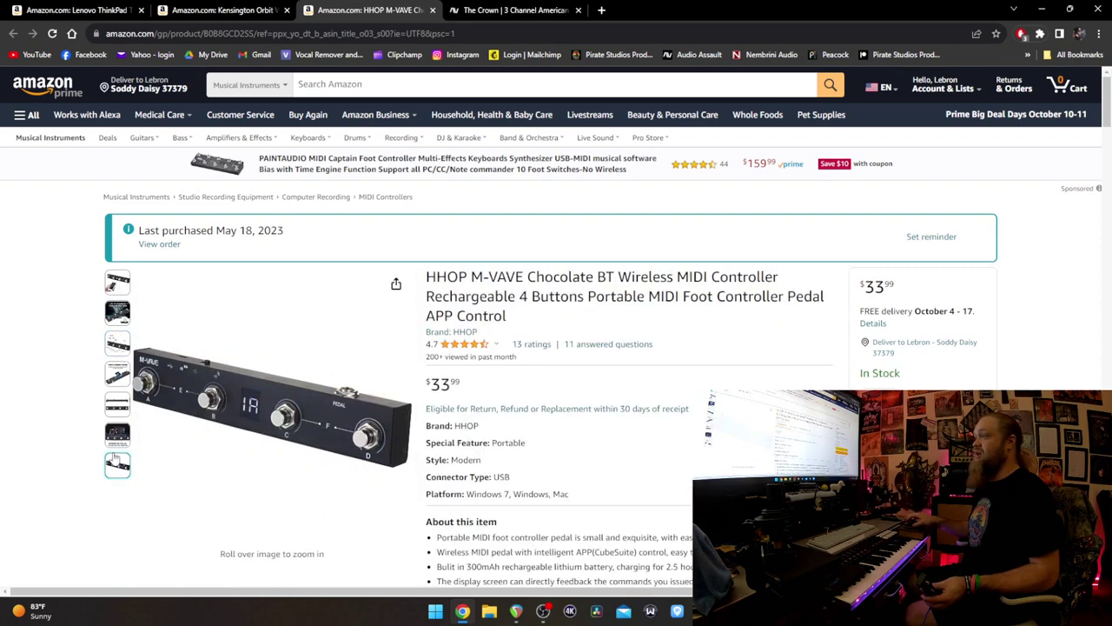
scroll(552, 452, "down", 1)
scroll(551, 453, "down", 5)
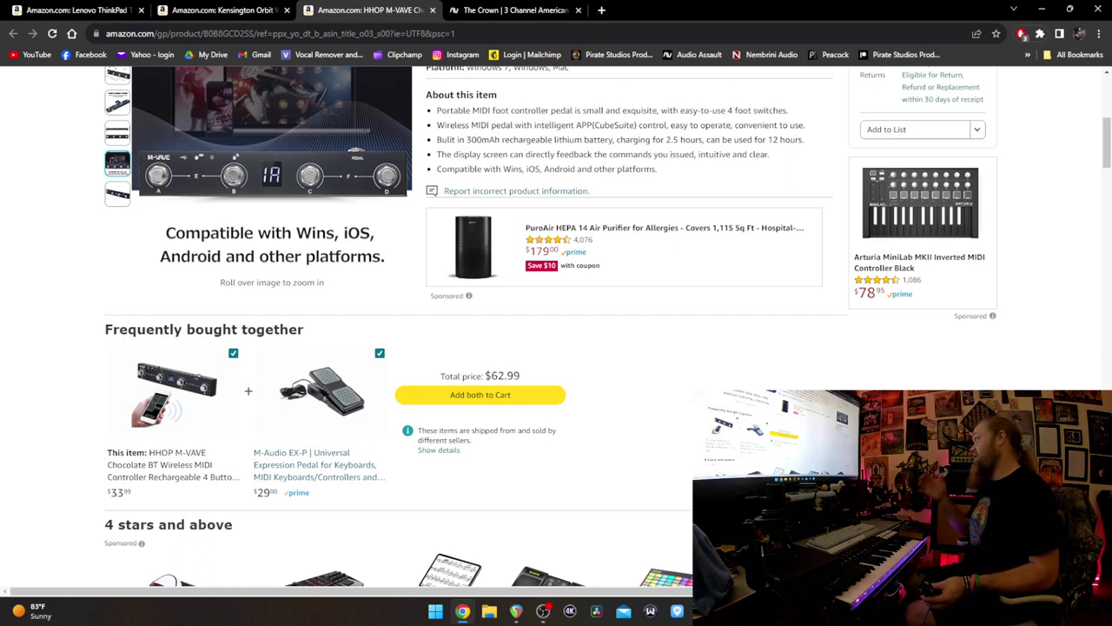
scroll(644, 406, "up", 5)
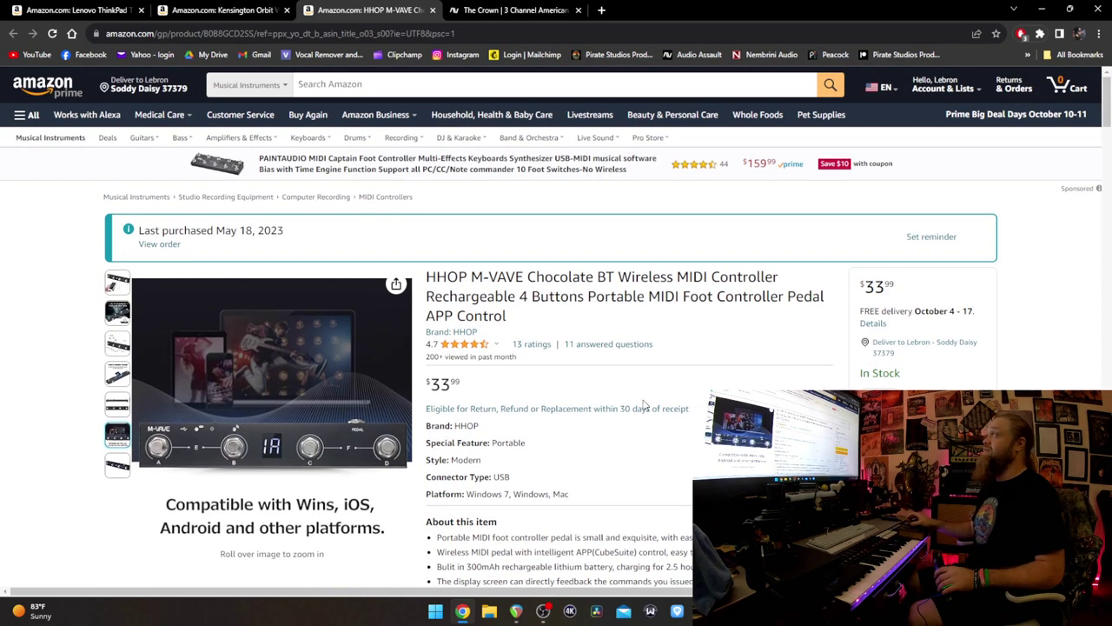
left_click(465, 344)
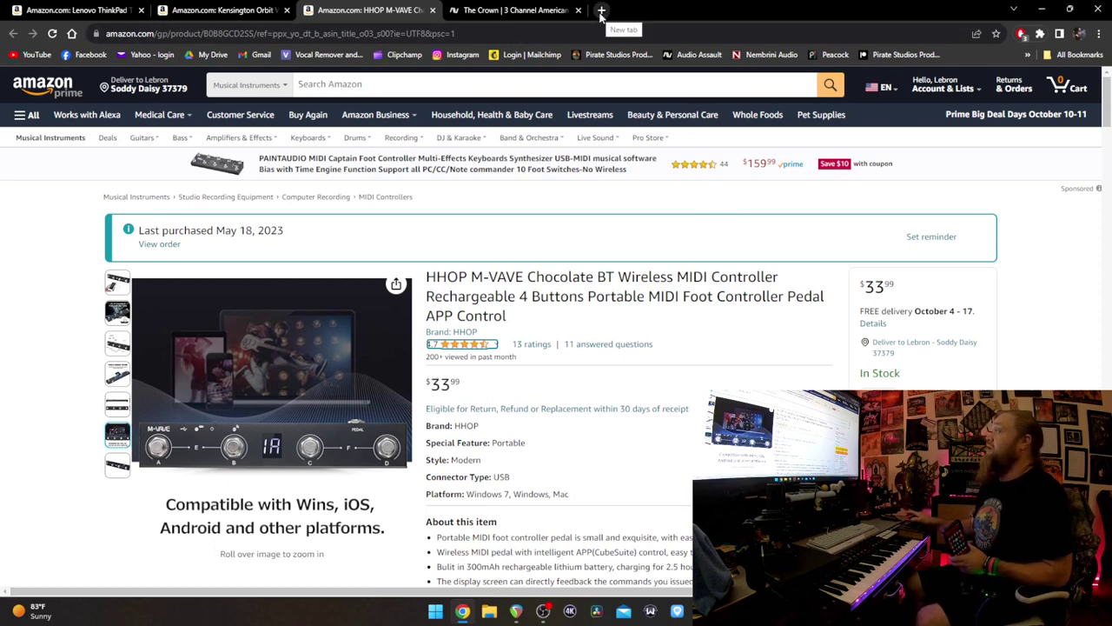
Go to the Google home page and search for cubesuite
left_click(71, 33)
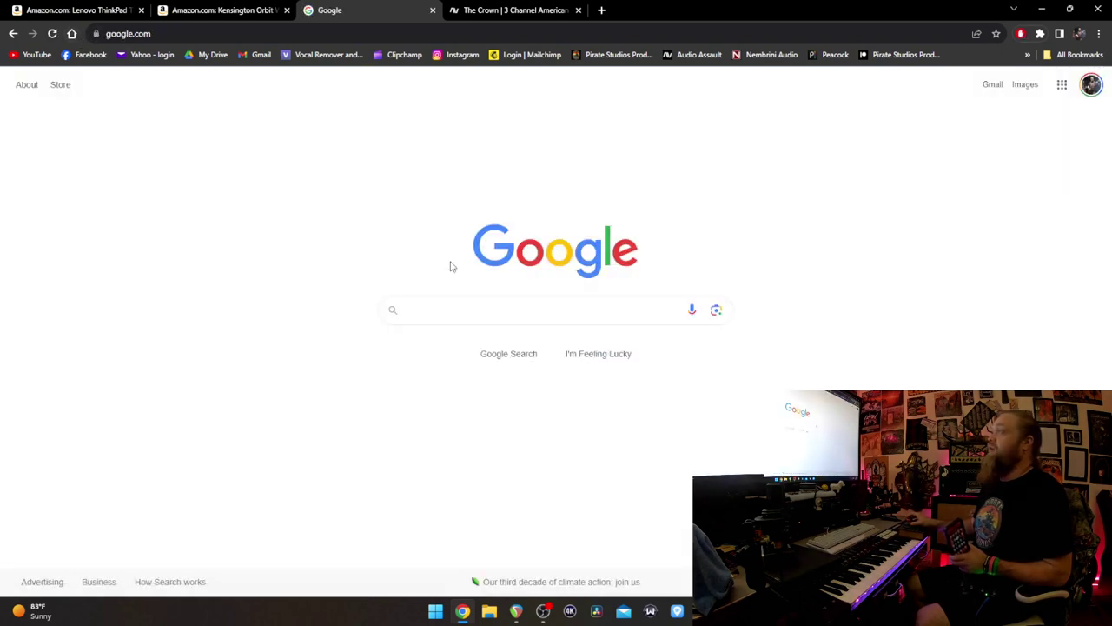
left_click(443, 308)
type("du")
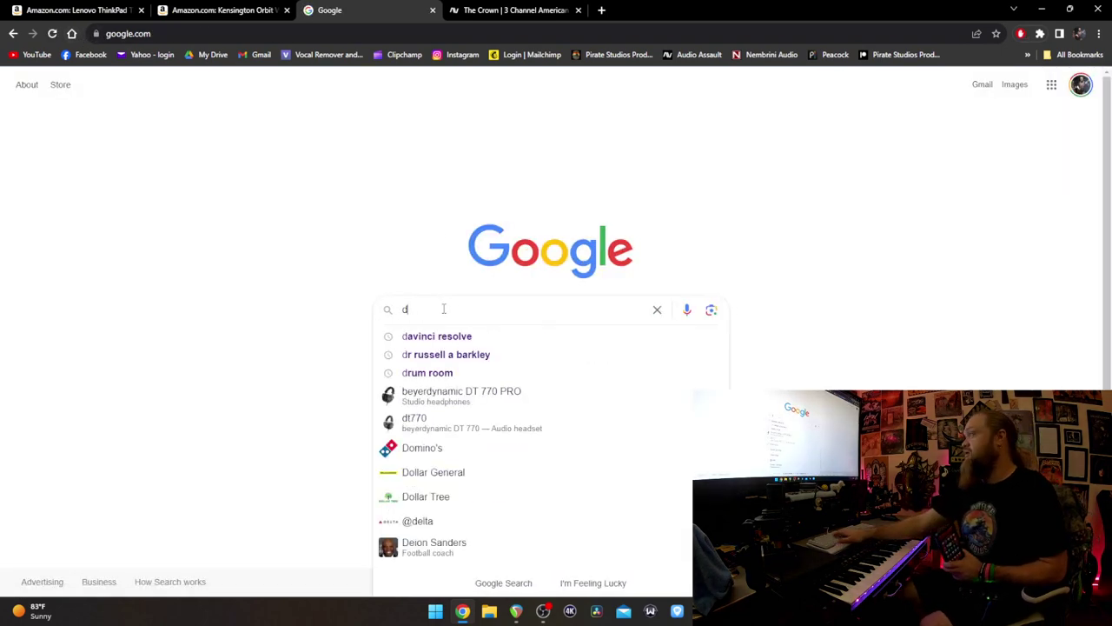
key("BackSpace")
key("BackSpace")
type("cu")
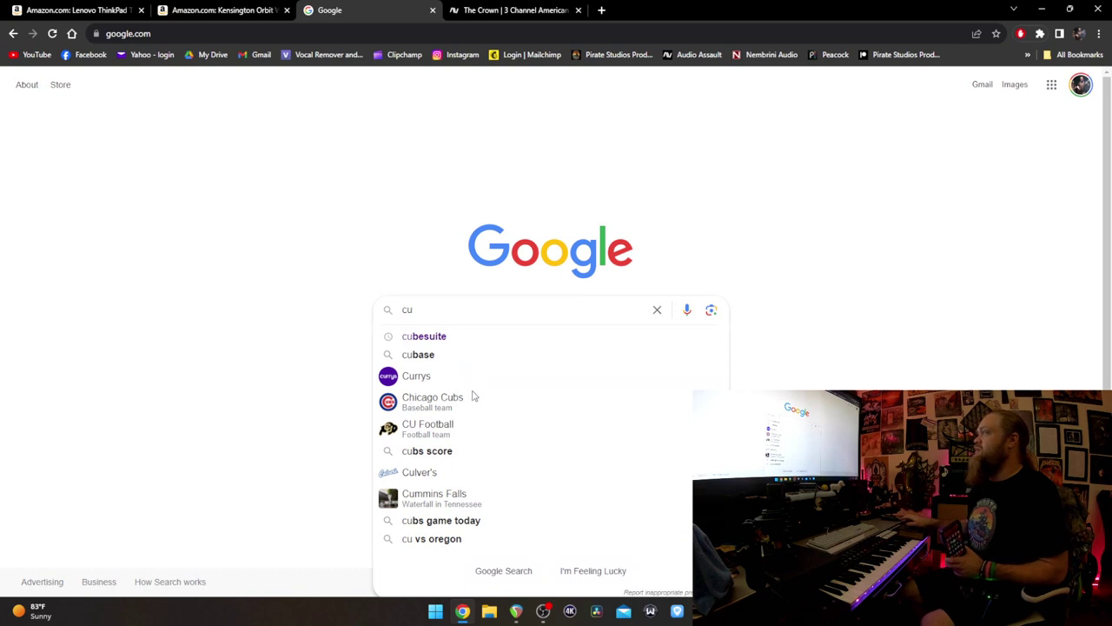
left_click(465, 340)
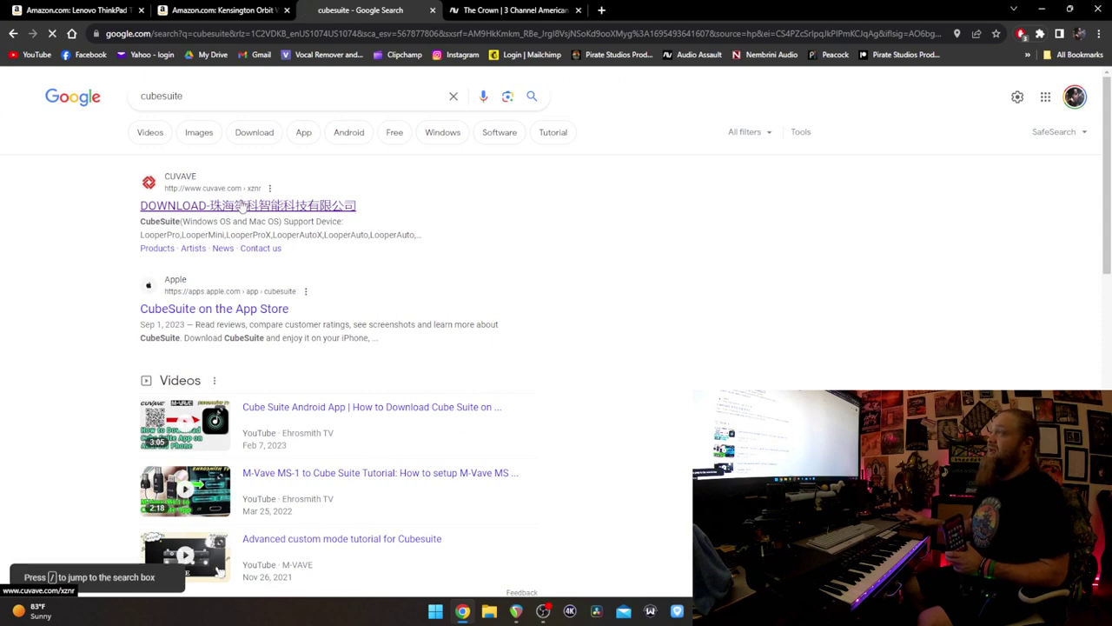
Open the CUVAVE download page from the results and look through its CubeSuite software and mobile app downloads
left_click(276, 211)
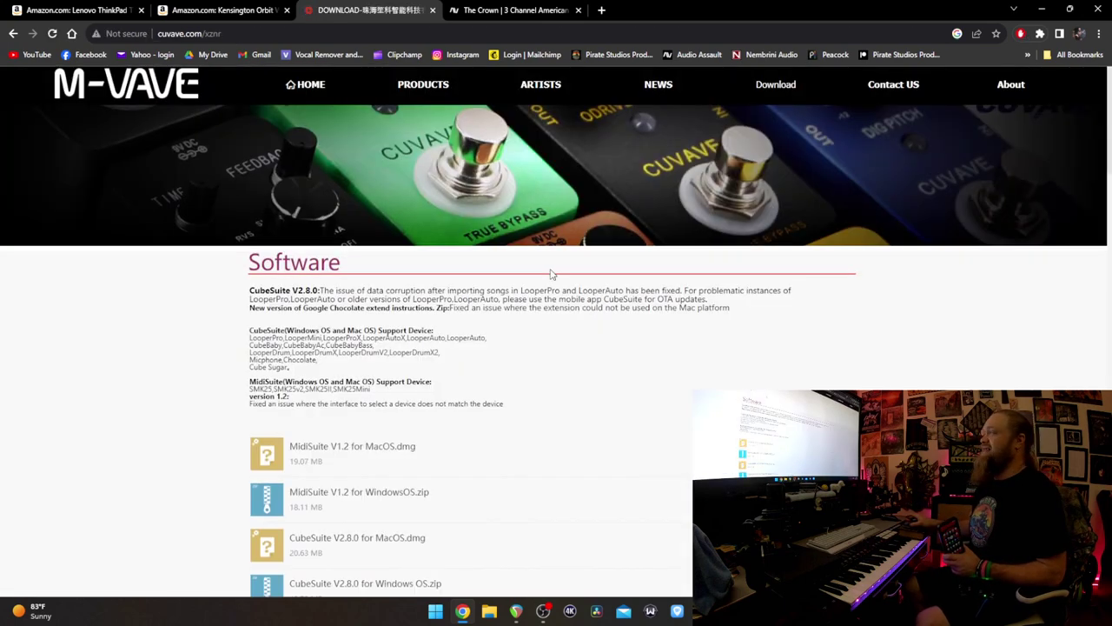
scroll(551, 273, "down", 7)
scroll(551, 273, "up", 1)
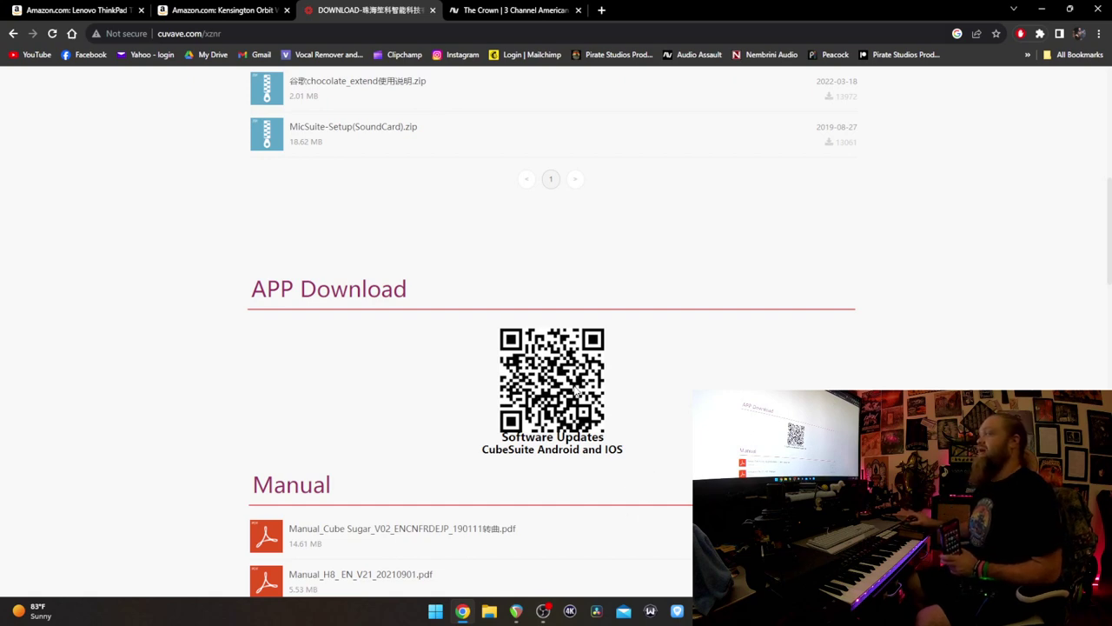
scroll(504, 452, "up", 7)
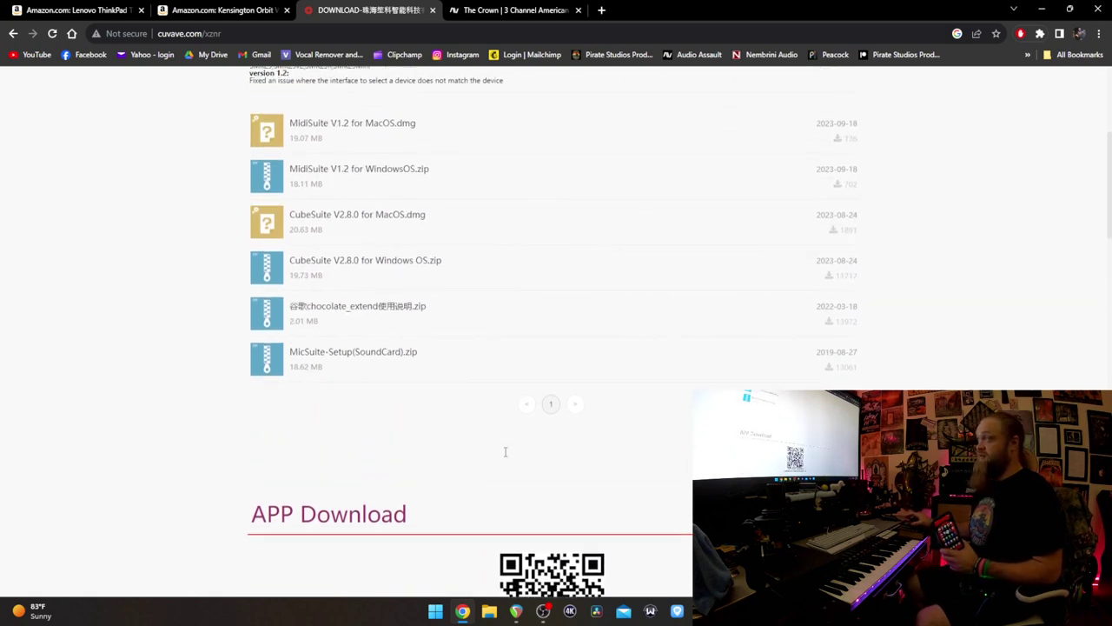
scroll(507, 456, "down", 2)
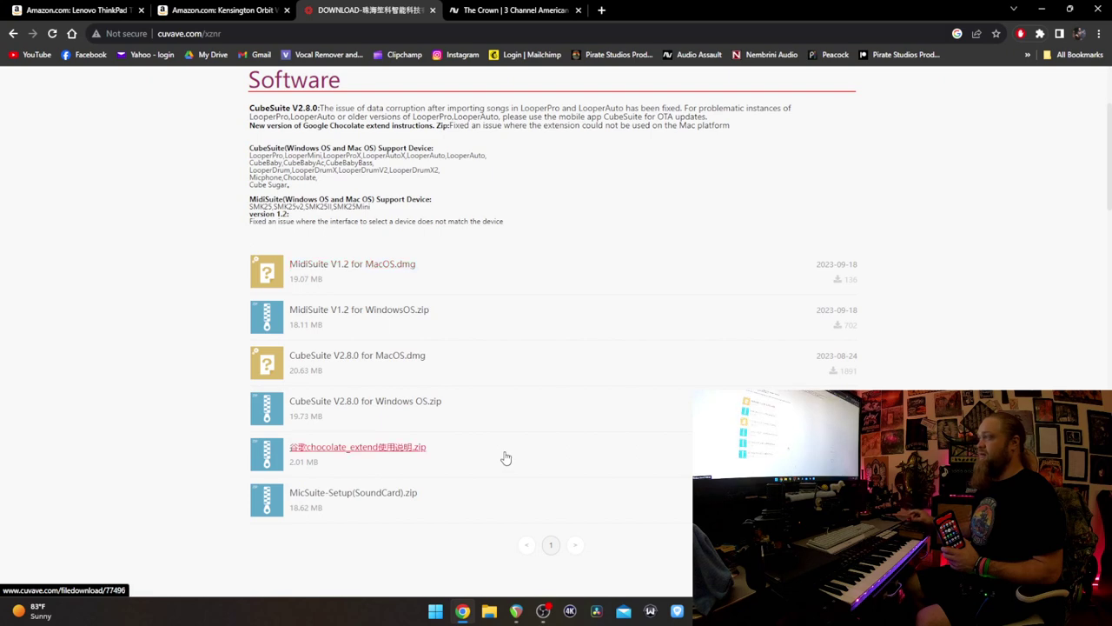
scroll(505, 456, "down", 1)
scroll(505, 457, "up", 3)
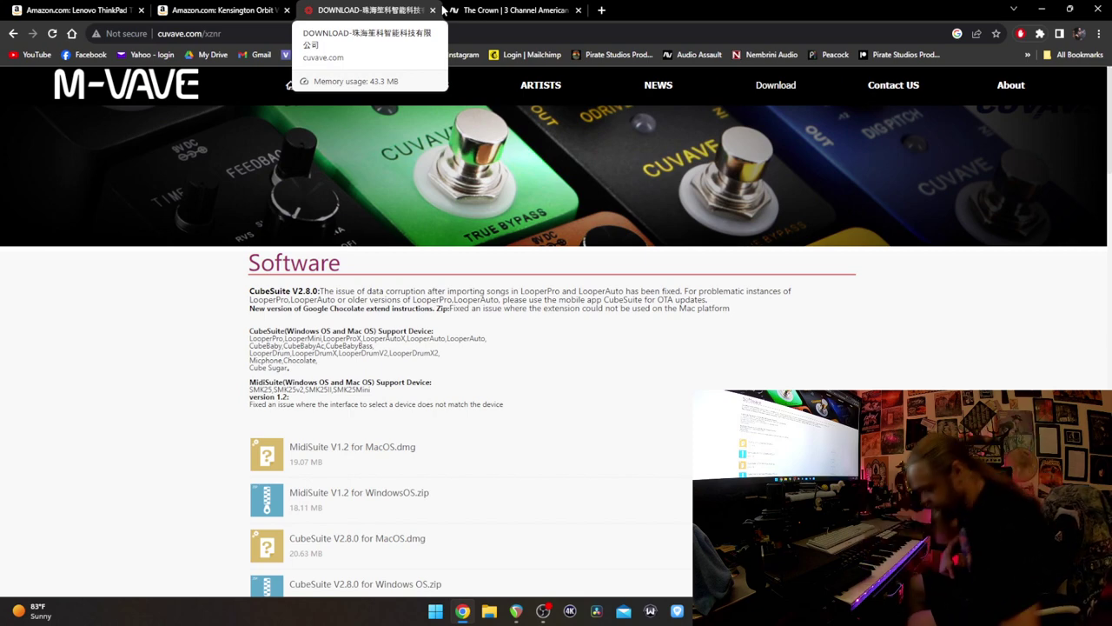
Look through Audio Assault's product page for The Crown amp sim
left_click(496, 14)
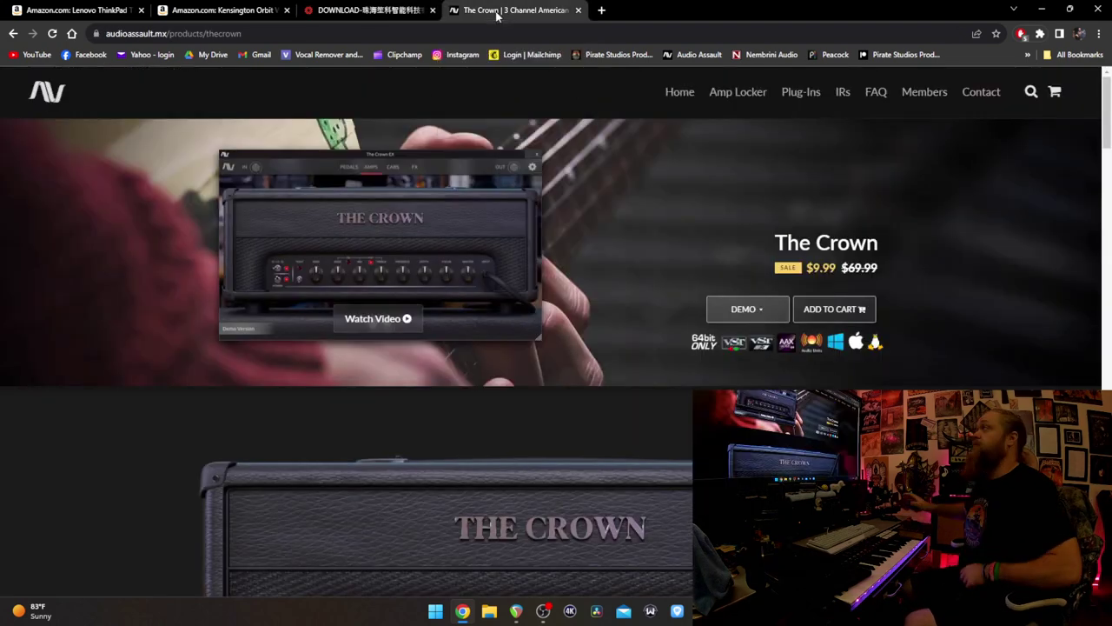
scroll(434, 339, "down", 1)
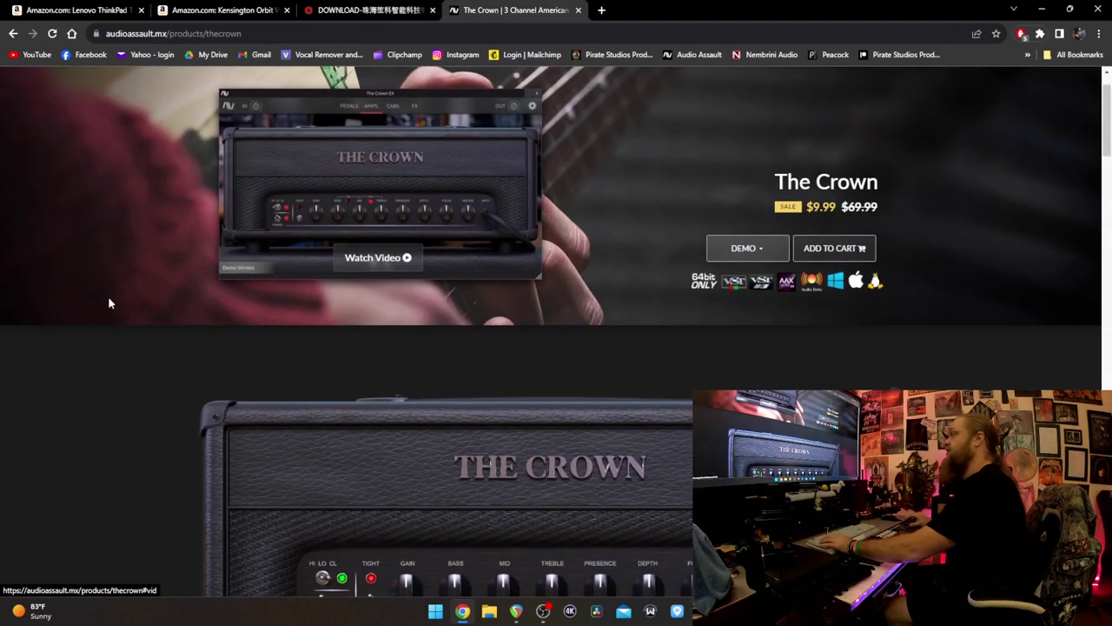
scroll(255, 326, "up", 1)
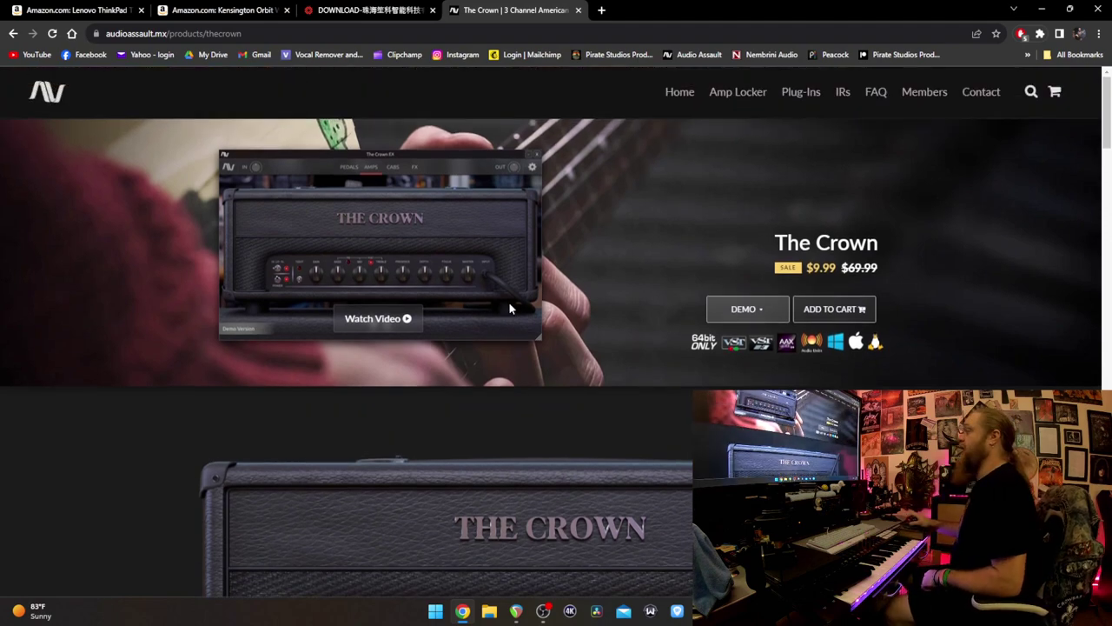
scroll(544, 373, "down", 5)
scroll(544, 373, "up", 2)
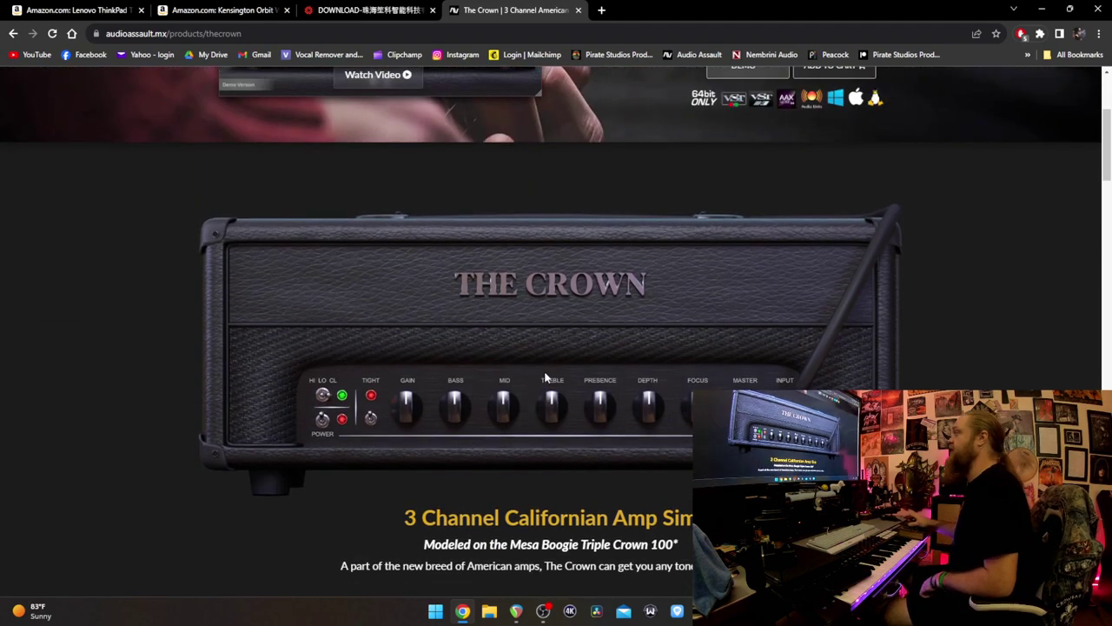
scroll(545, 377, "up", 1)
scroll(545, 376, "down", 3)
scroll(545, 377, "up", 2)
scroll(544, 377, "down", 5)
scroll(545, 377, "down", 2)
scroll(544, 370, "down", 2)
scroll(544, 370, "up", 13)
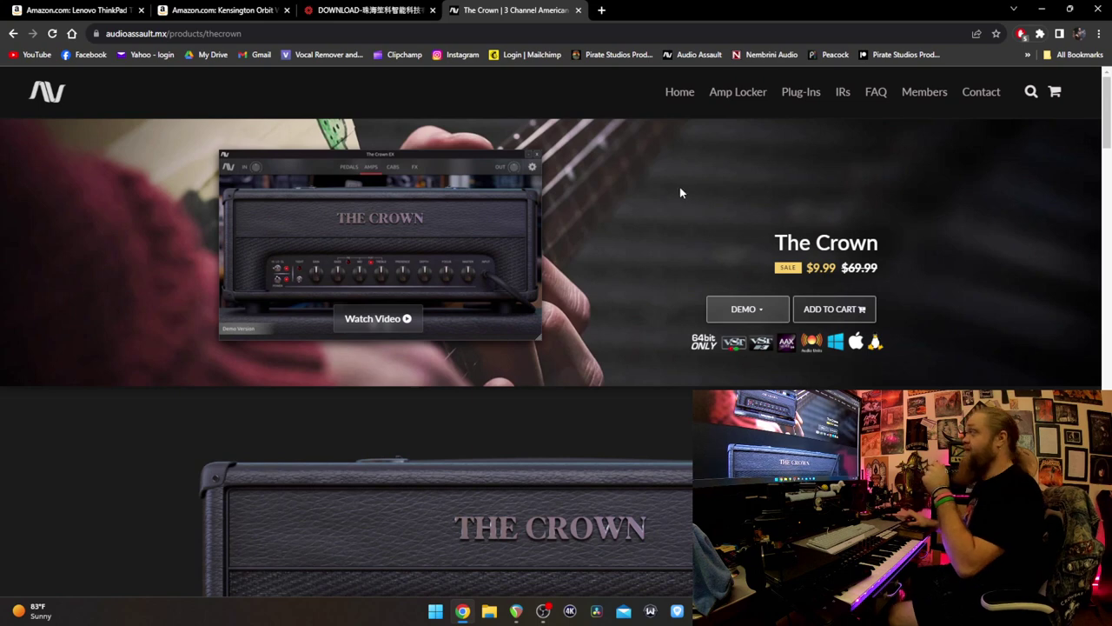
double_click(382, 156)
left_click(543, 223)
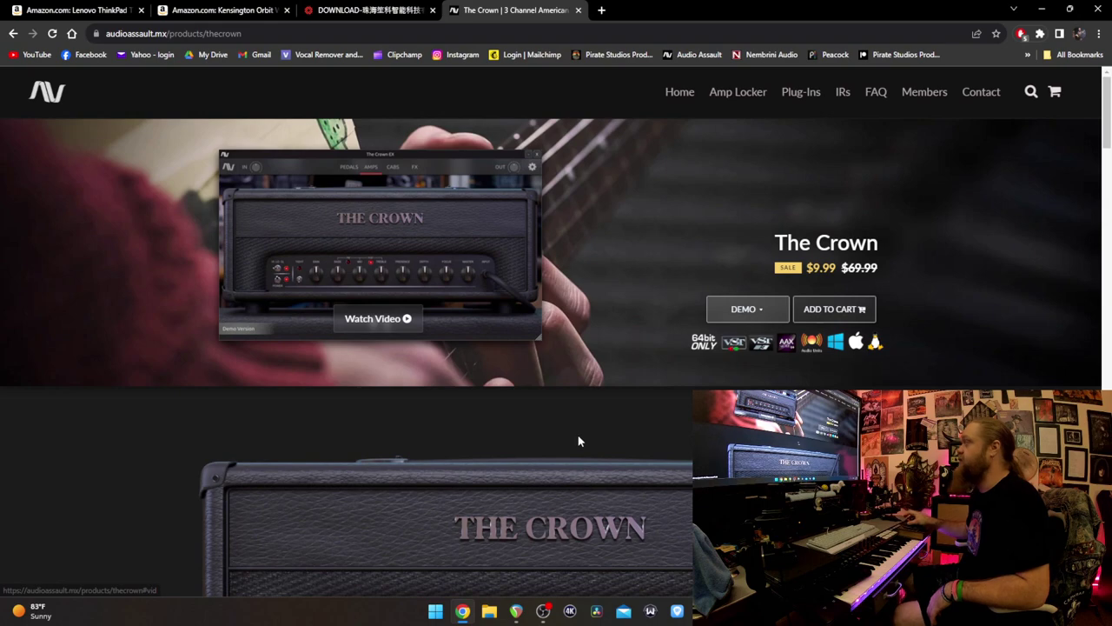
Examine The Crown's amp head controls and the description of the real amp it is modeled on
scroll(578, 441, "down", 3)
scroll(578, 439, "up", 2)
scroll(584, 432, "down", 2)
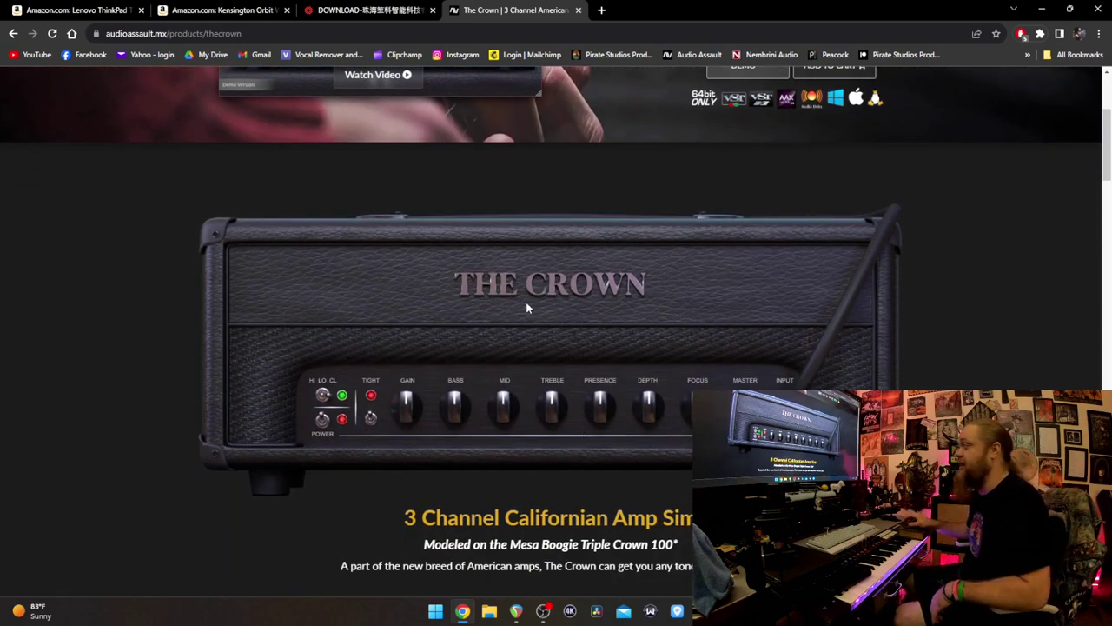
scroll(422, 318, "down", 1)
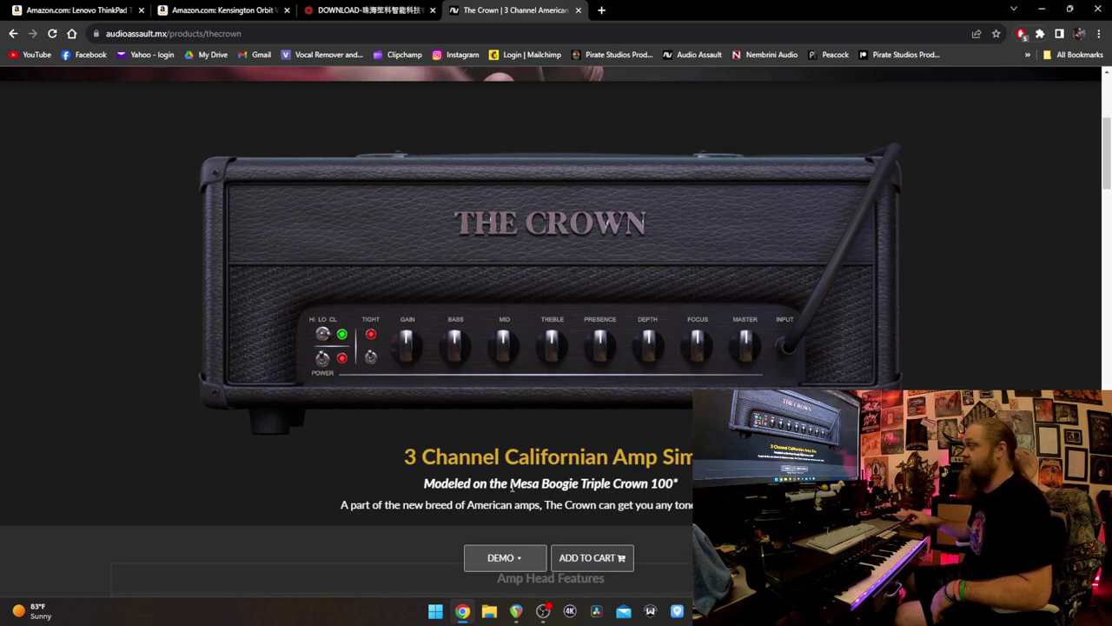
left_click_drag(424, 483, 641, 417)
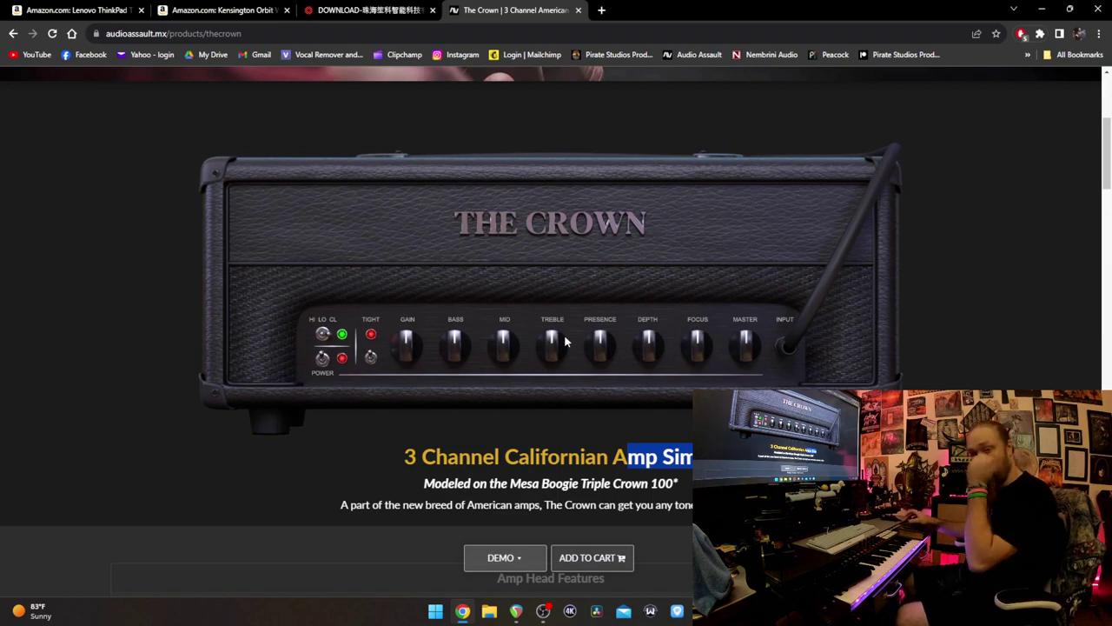
scroll(637, 240, "down", 1)
scroll(638, 241, "up", 5)
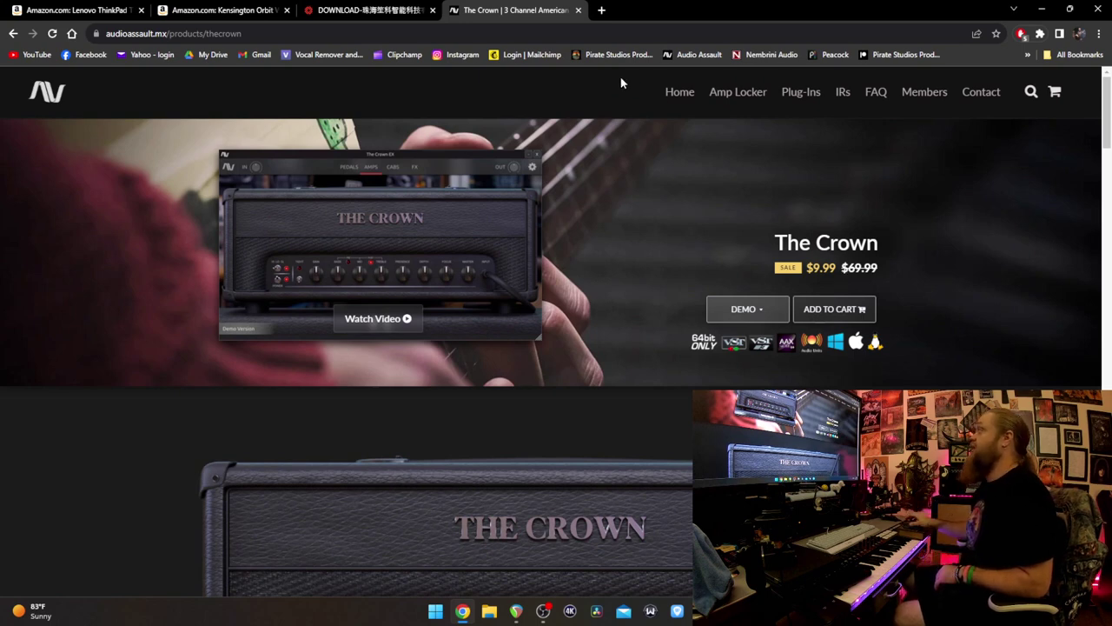
Close the browser, then add a track to the empty REAPER project and increase its height in the arrange view
left_click(1105, 12)
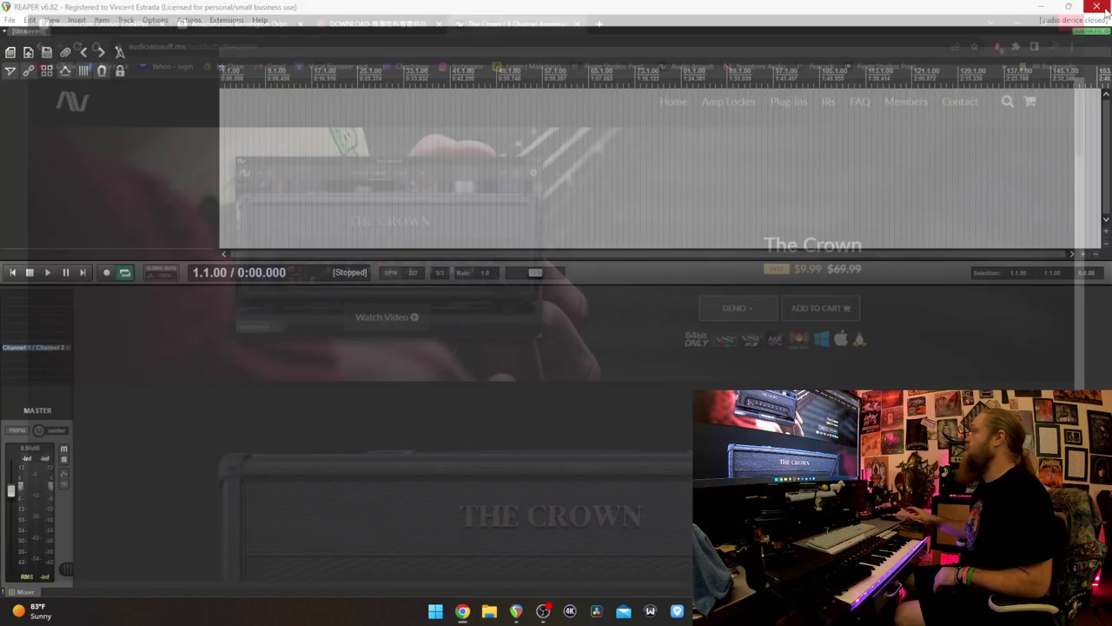
double_click(136, 449)
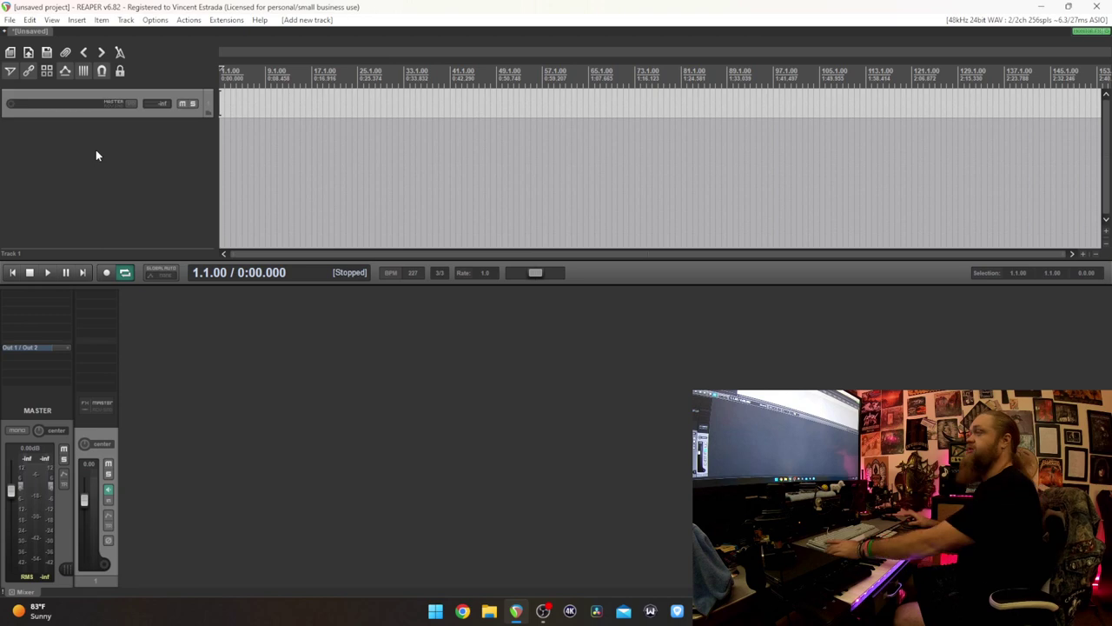
scroll(96, 149, "up", 1)
left_click(192, 394)
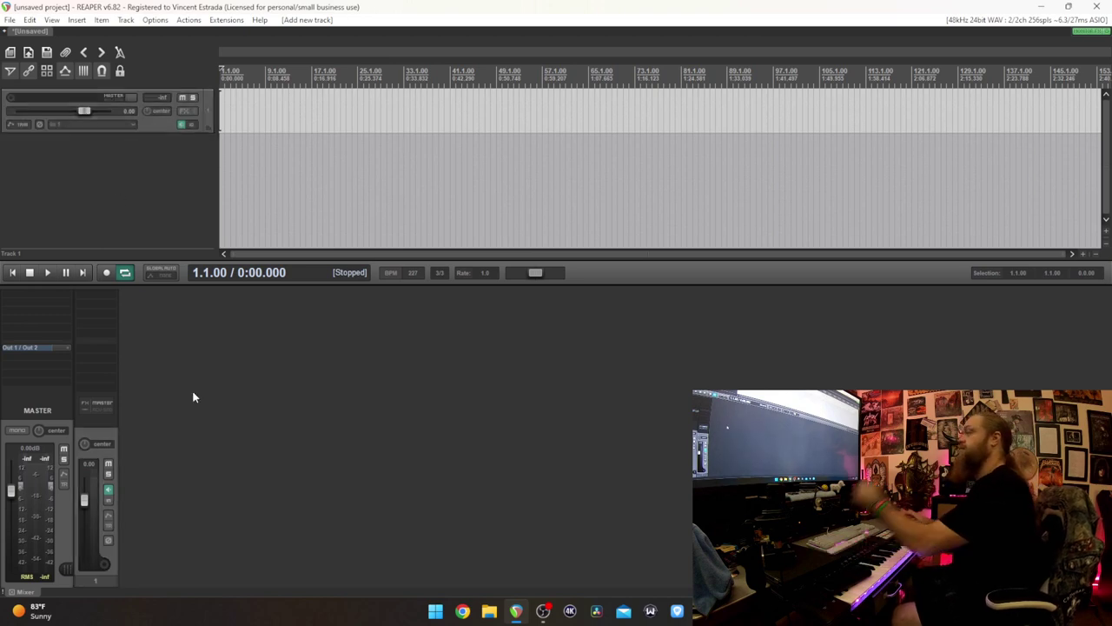
left_click(542, 610)
left_click(516, 611)
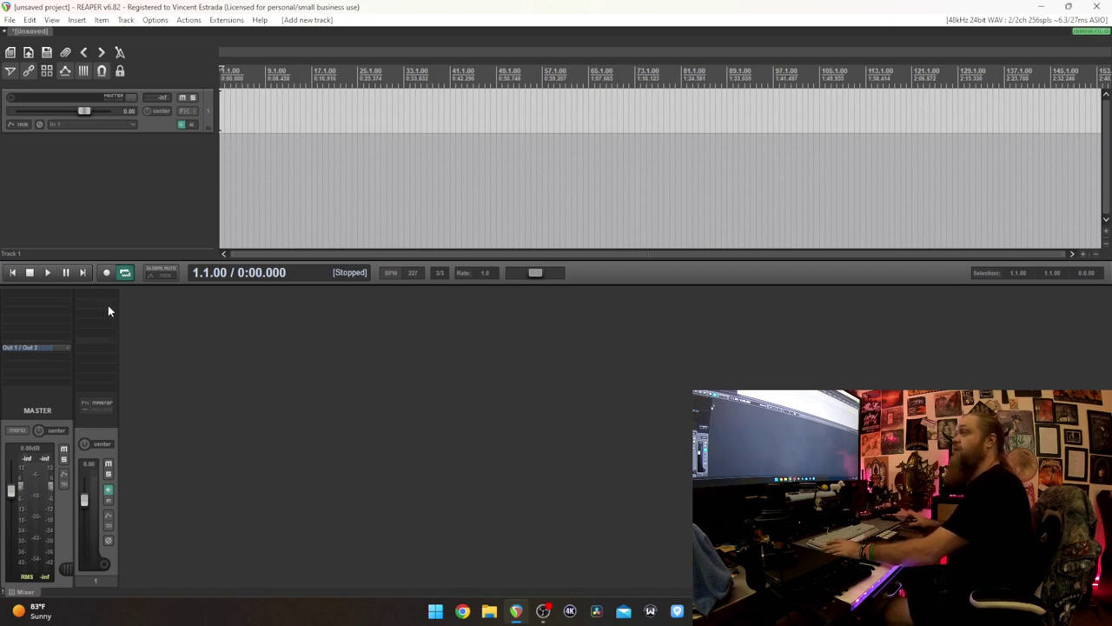
Set the first track's recording input to mono In 2
left_click(84, 124)
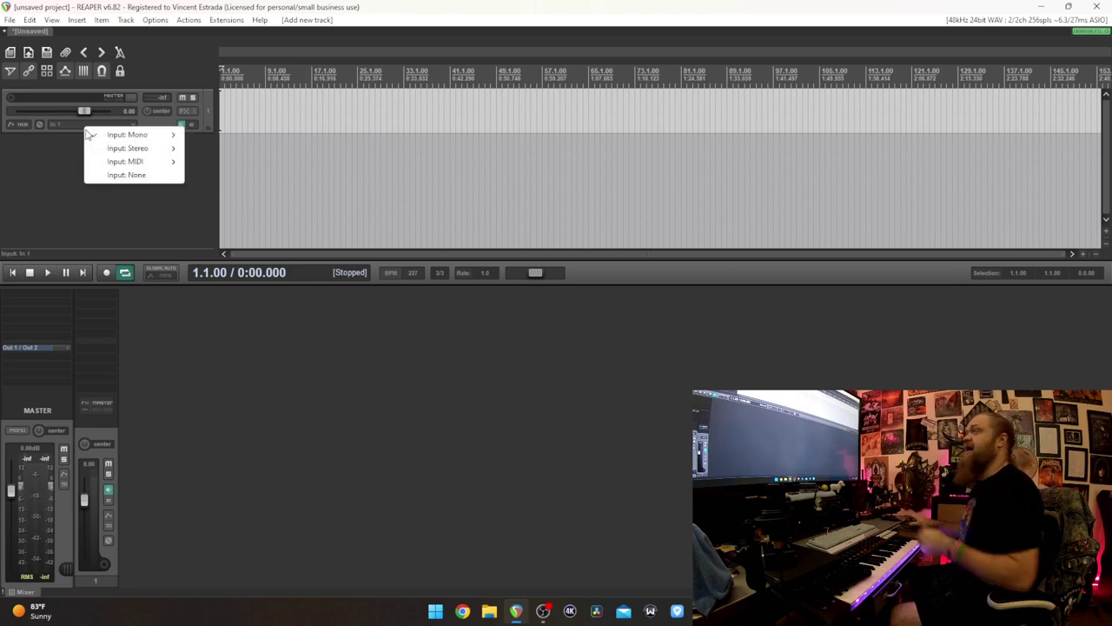
mouse_move(172, 138)
left_click(208, 149)
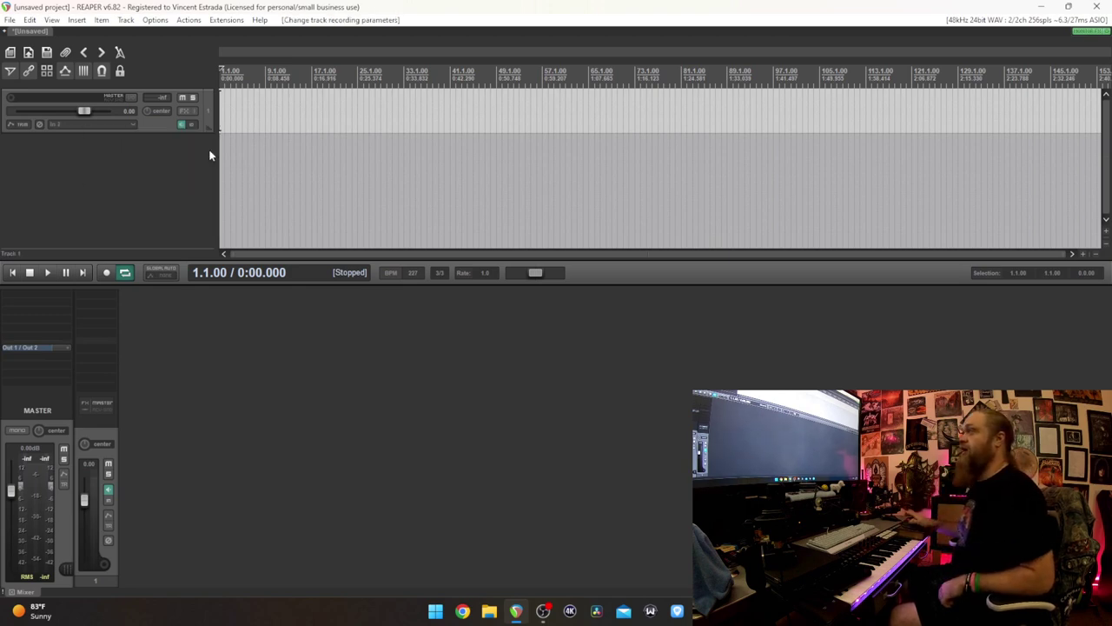
Add a second track to the project and arm the first track for recording
double_click(153, 443)
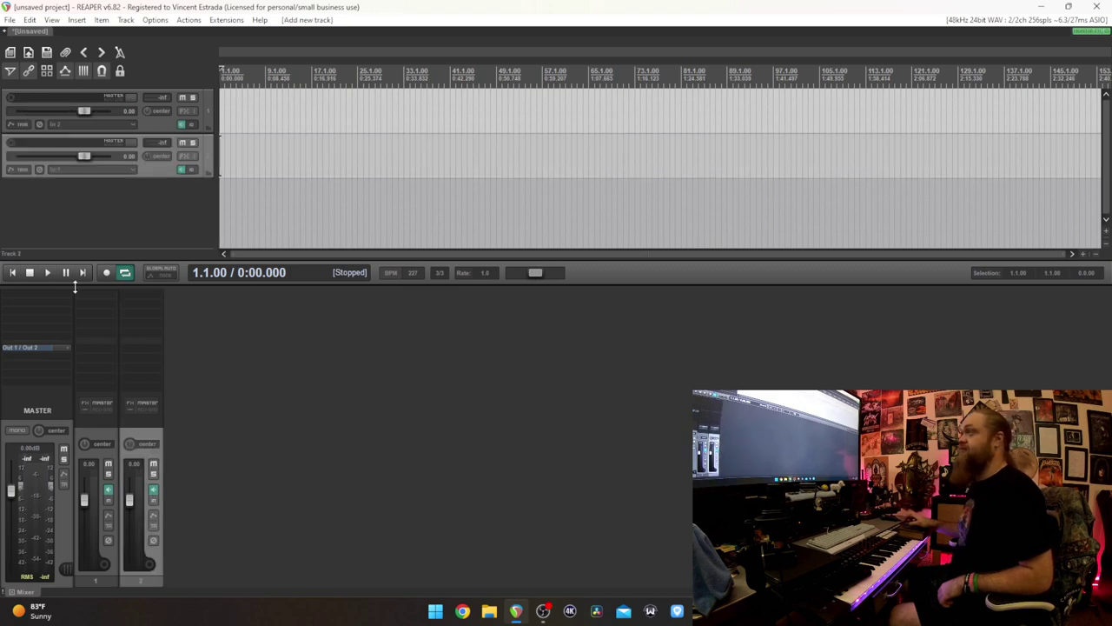
left_click(108, 565)
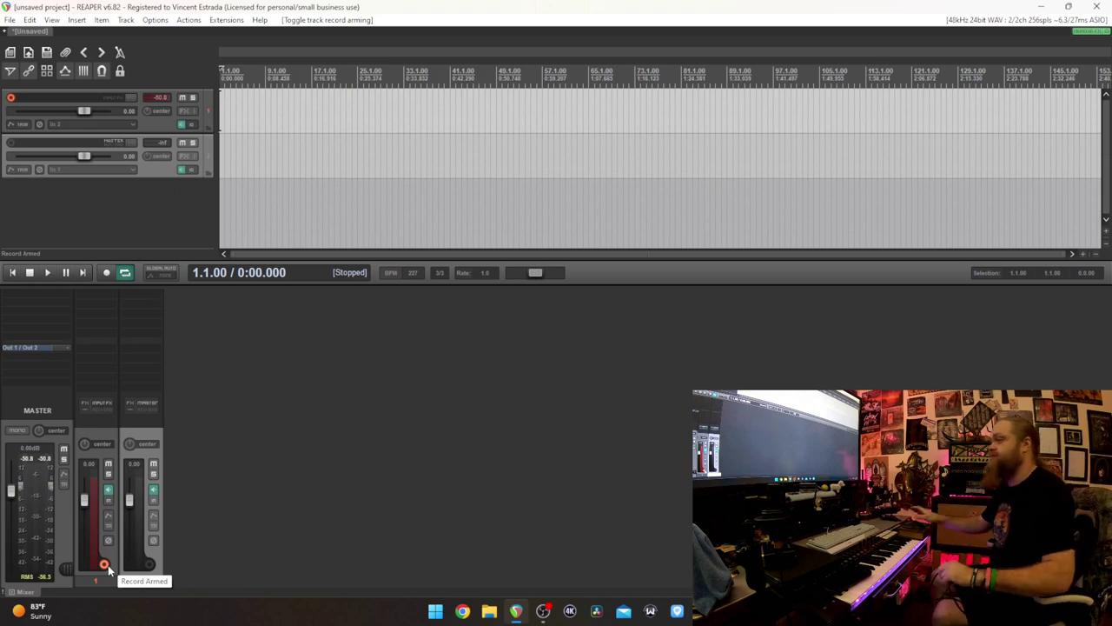
left_click(324, 503)
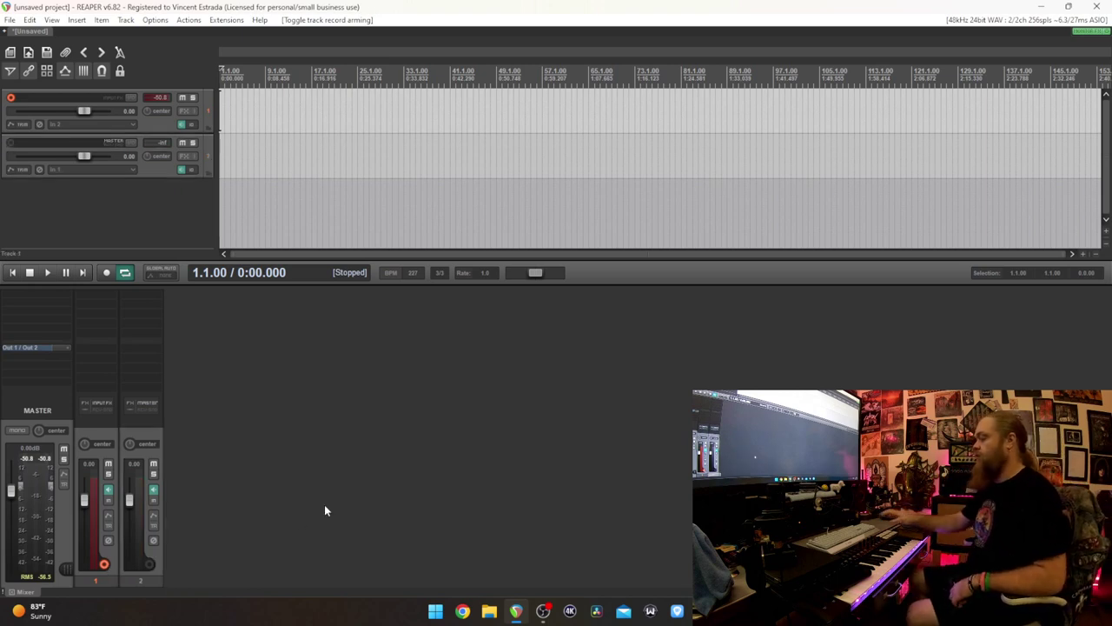
Add a marker at the project start and view the MIDI options available as the second track's input
key("m")
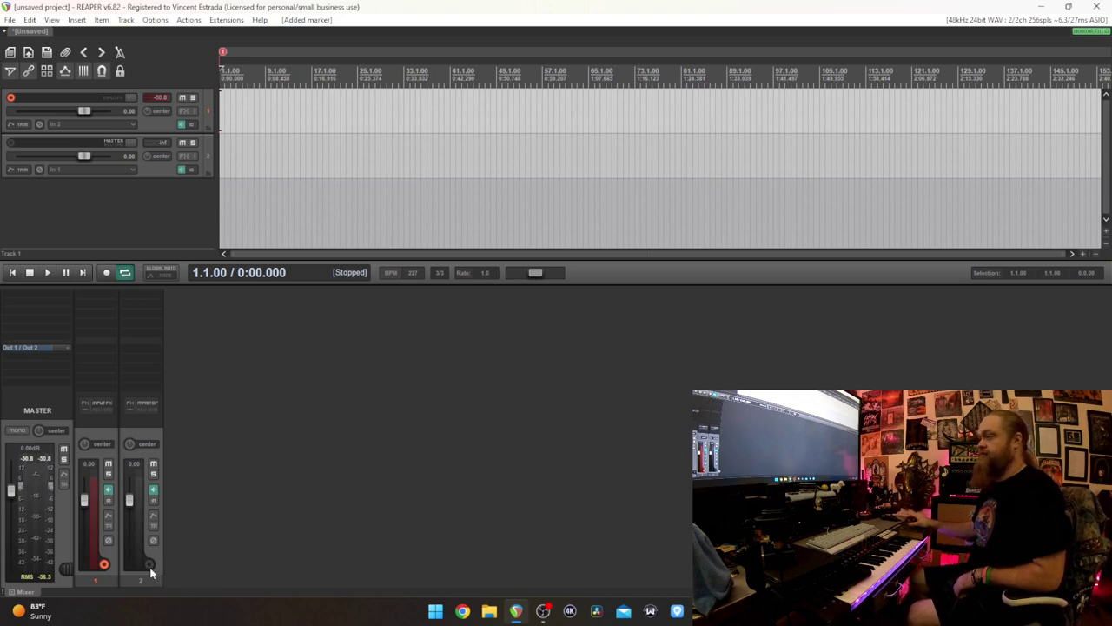
left_click(123, 169)
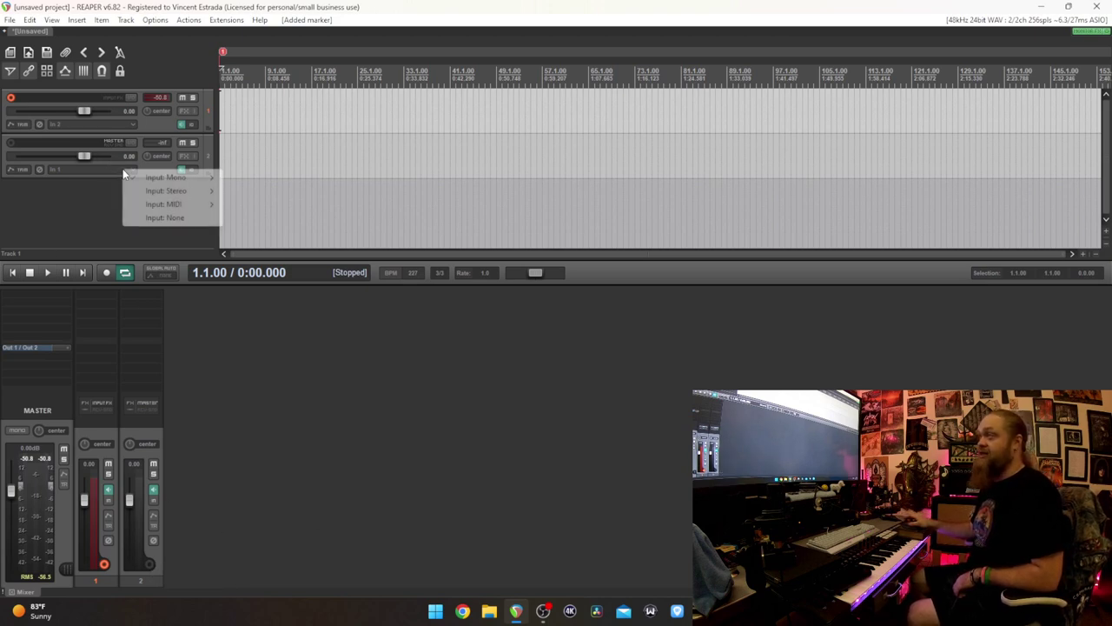
mouse_move(175, 204)
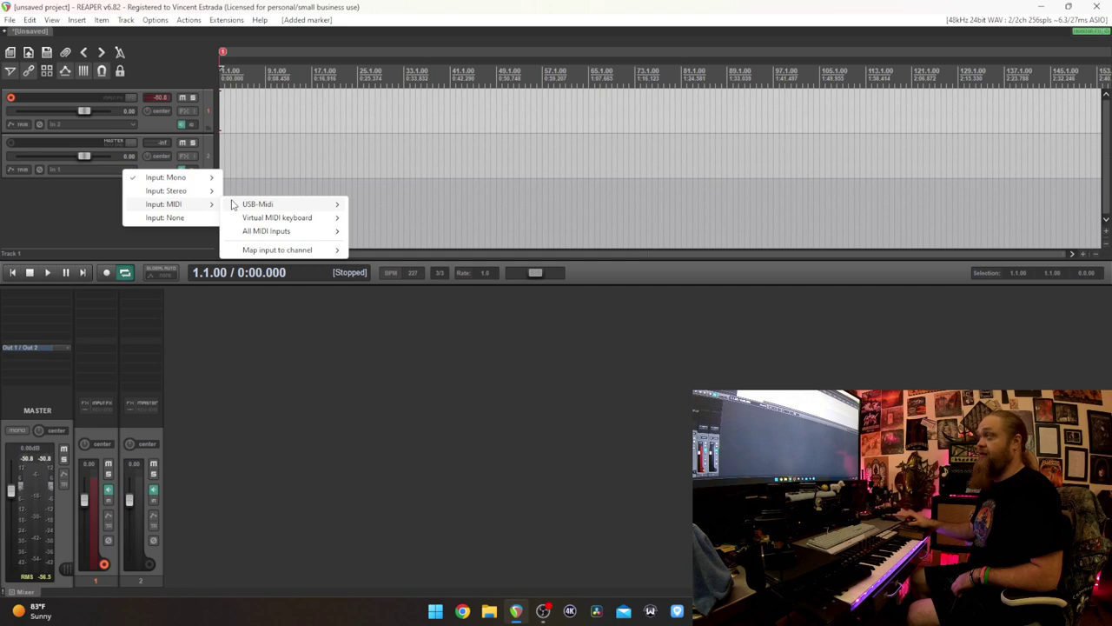
left_click(253, 397)
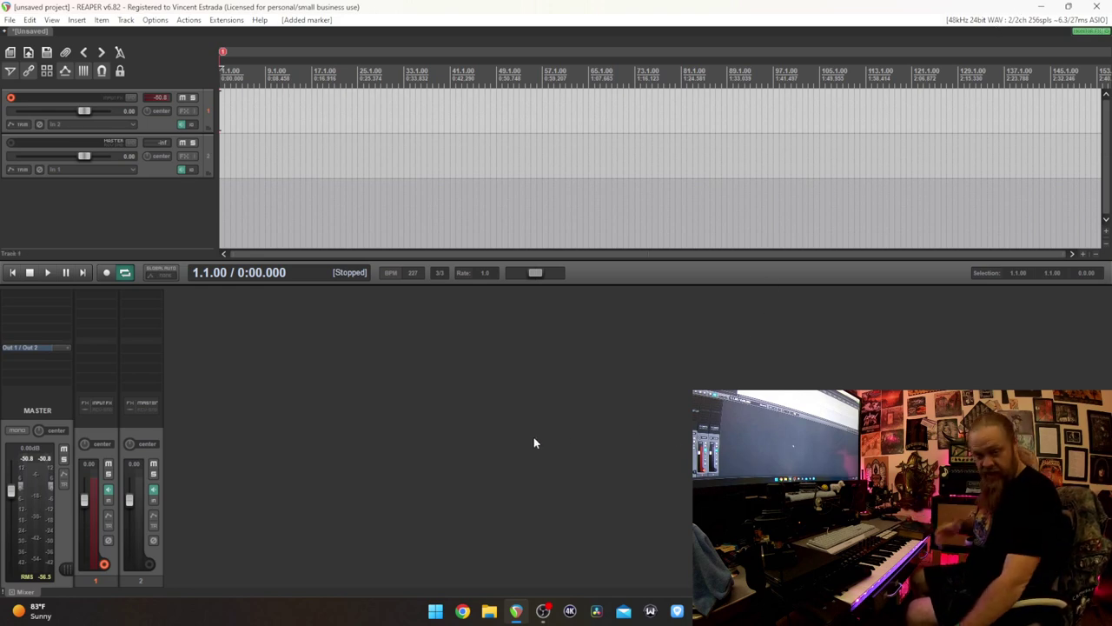
Check in the MIDI device preferences that the USB-Midi input is enabled for both input and control messages
left_click(1016, 21)
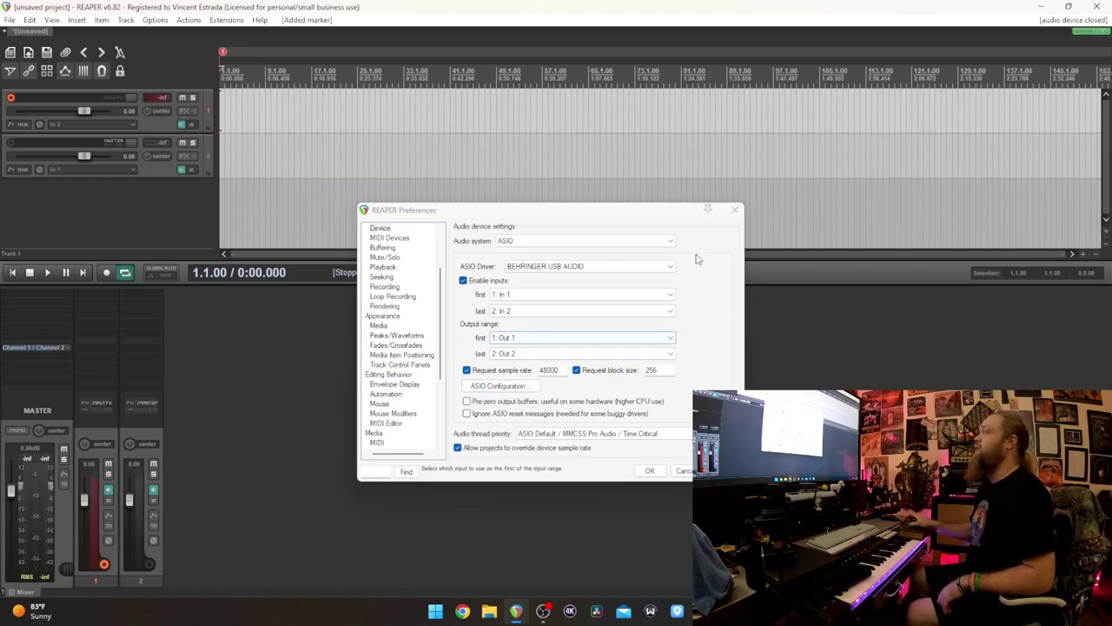
left_click(735, 210)
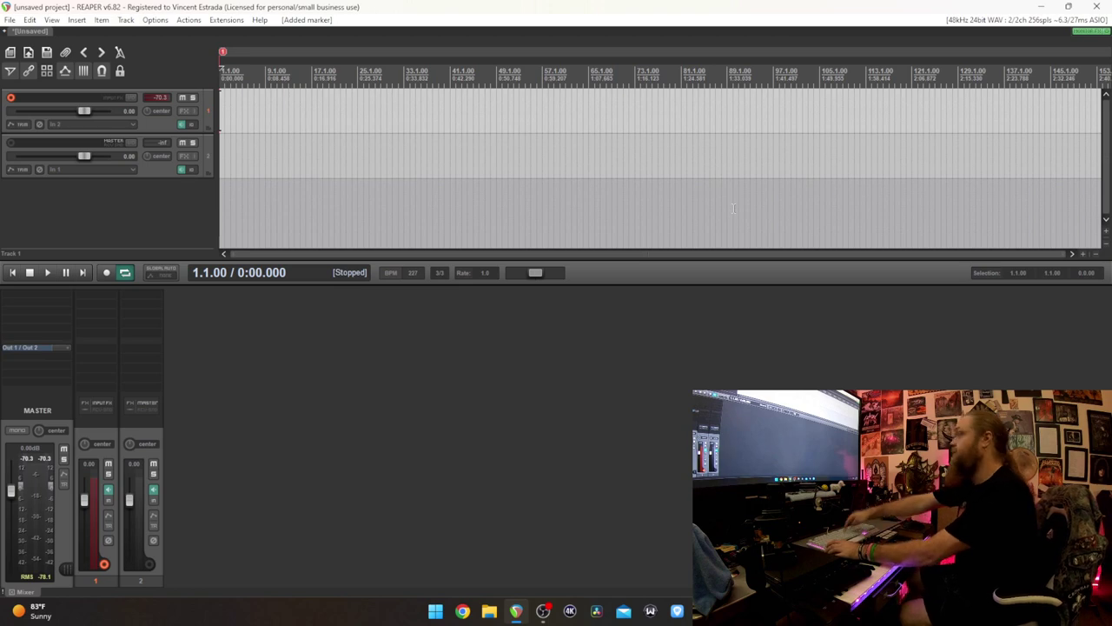
key("ctrl+p")
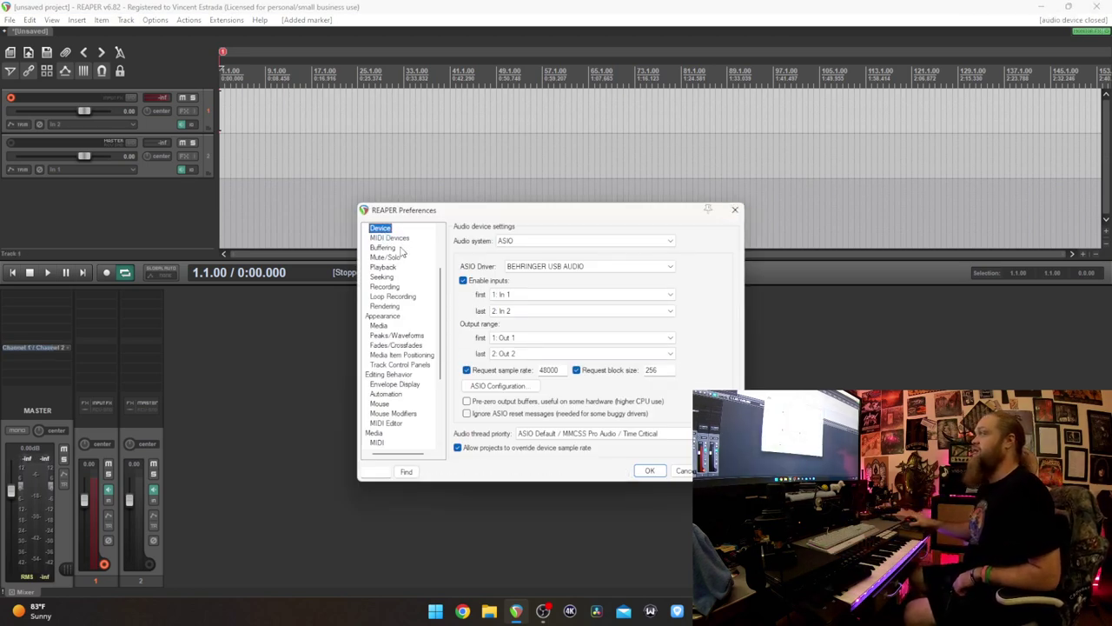
scroll(391, 316, "up", 3)
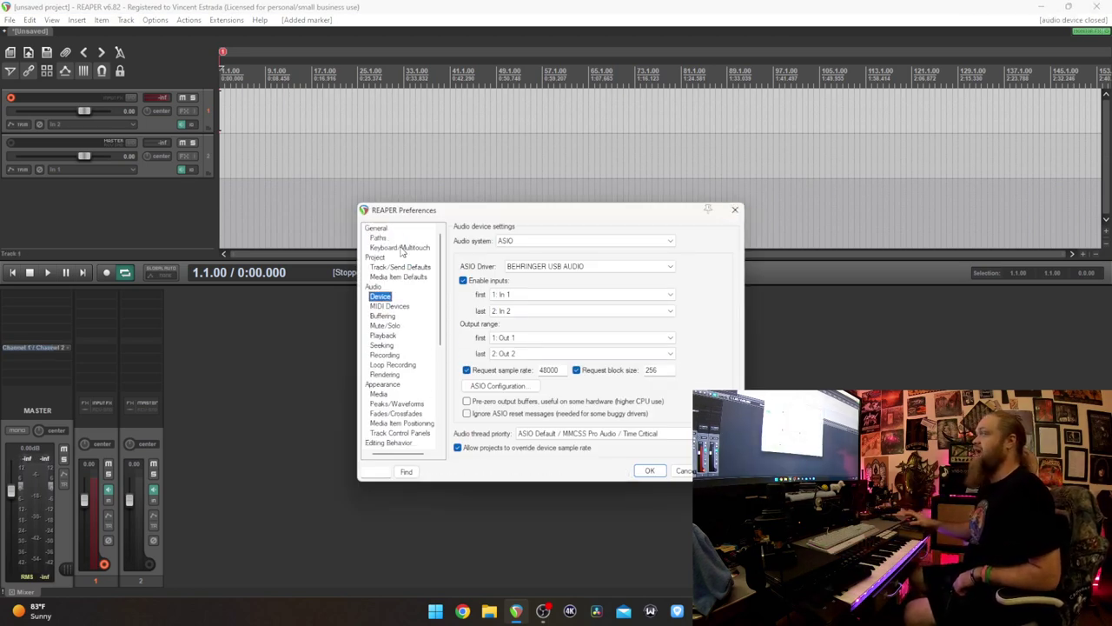
left_click(385, 308)
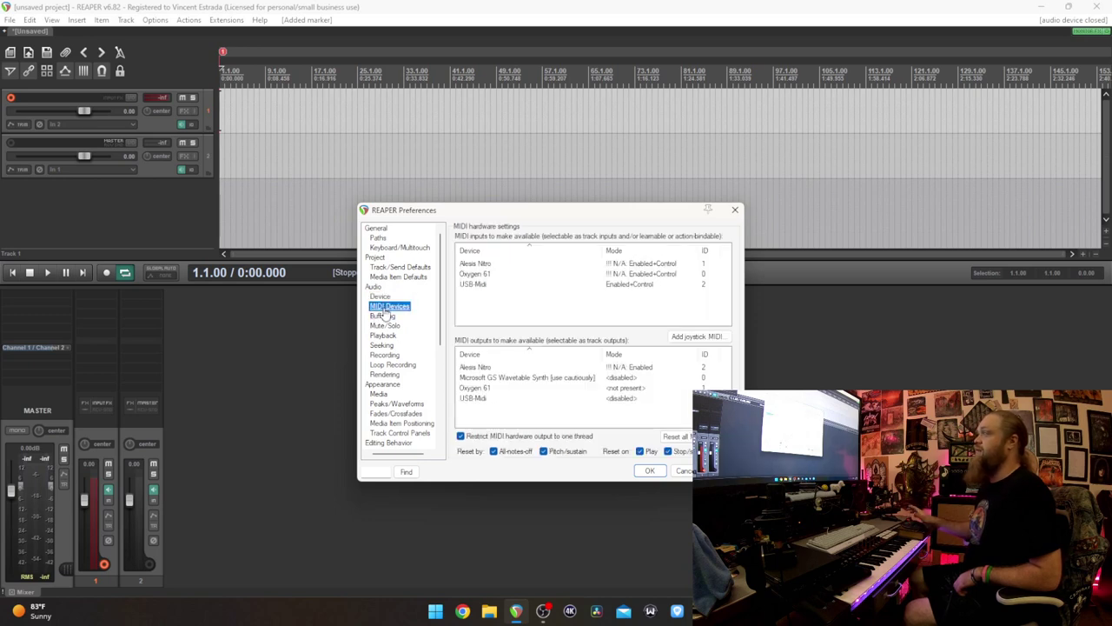
double_click(482, 285)
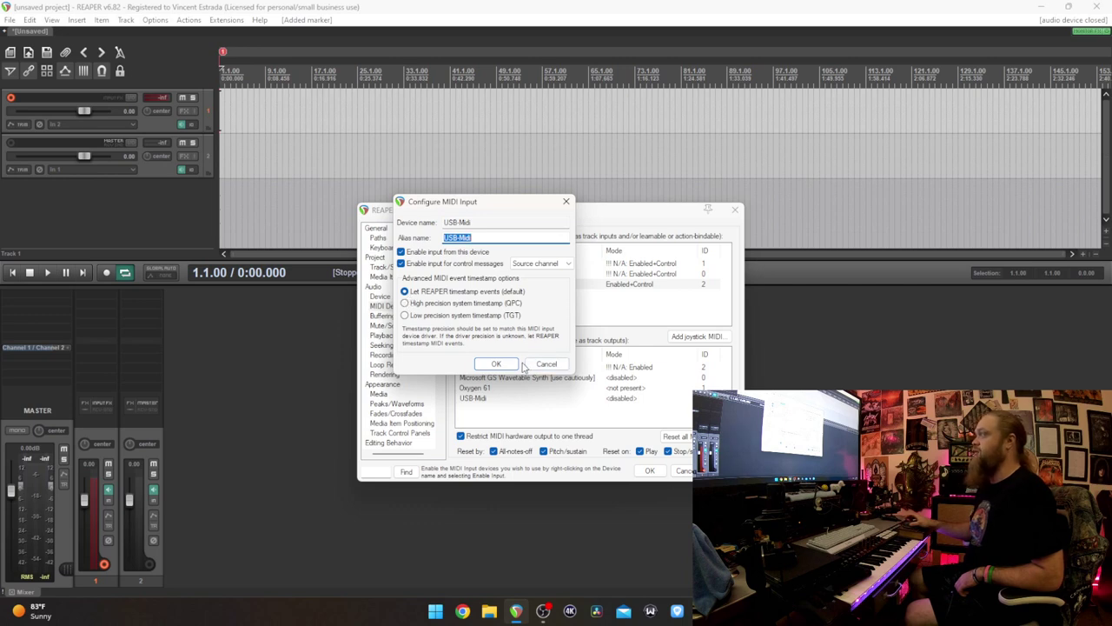
left_click(496, 363)
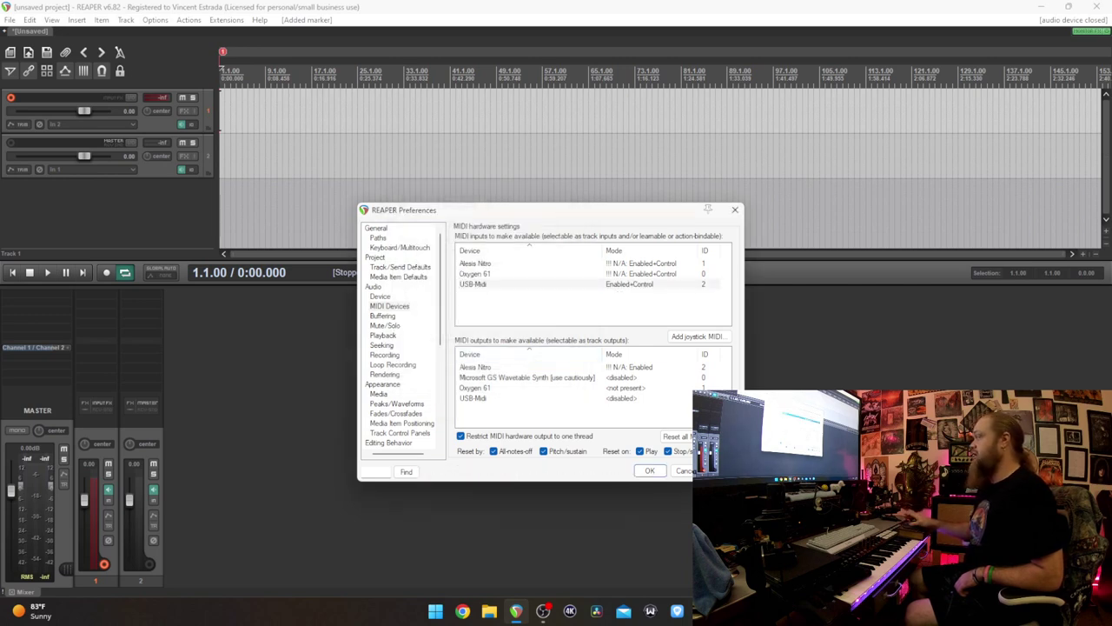
left_click(648, 471)
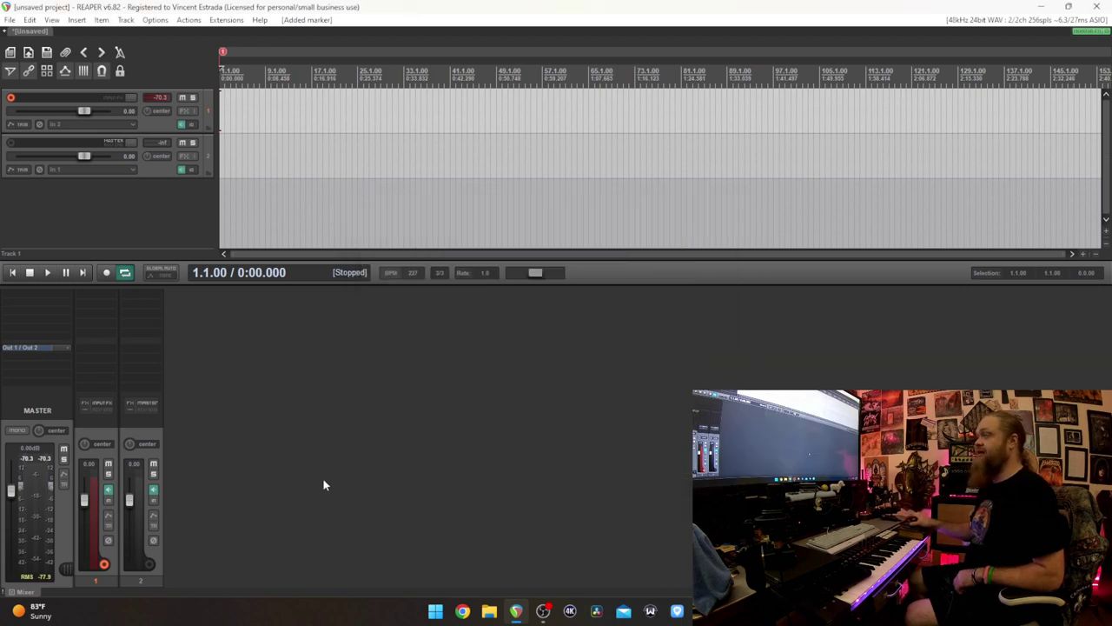
Set the second track's recording input to USB-Midi on all channels and arm that track for recording
left_click(148, 562)
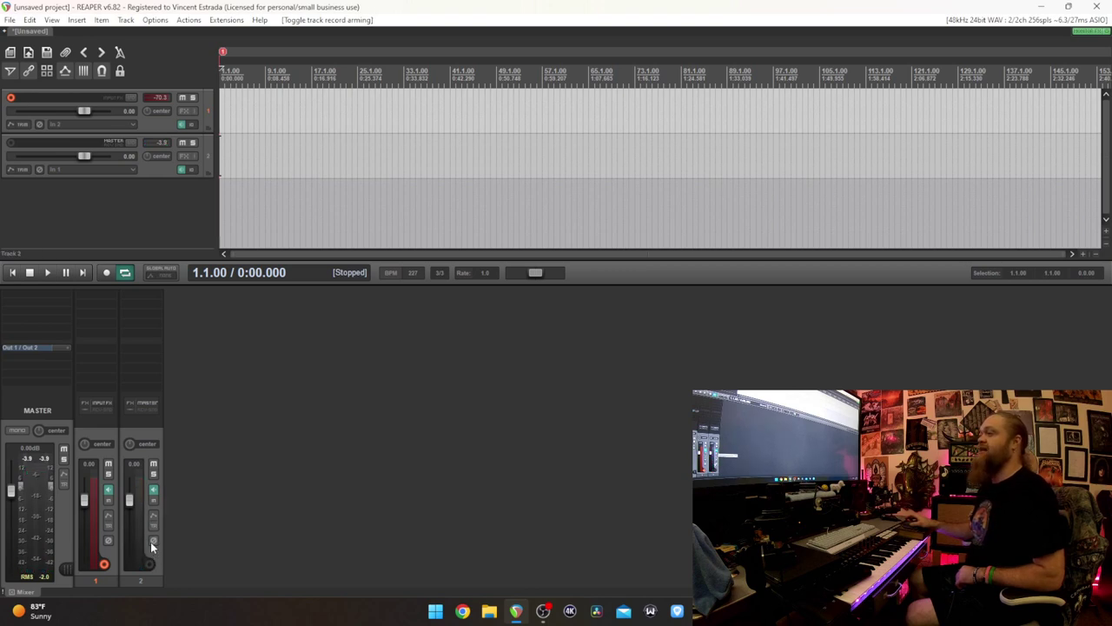
left_click(128, 171)
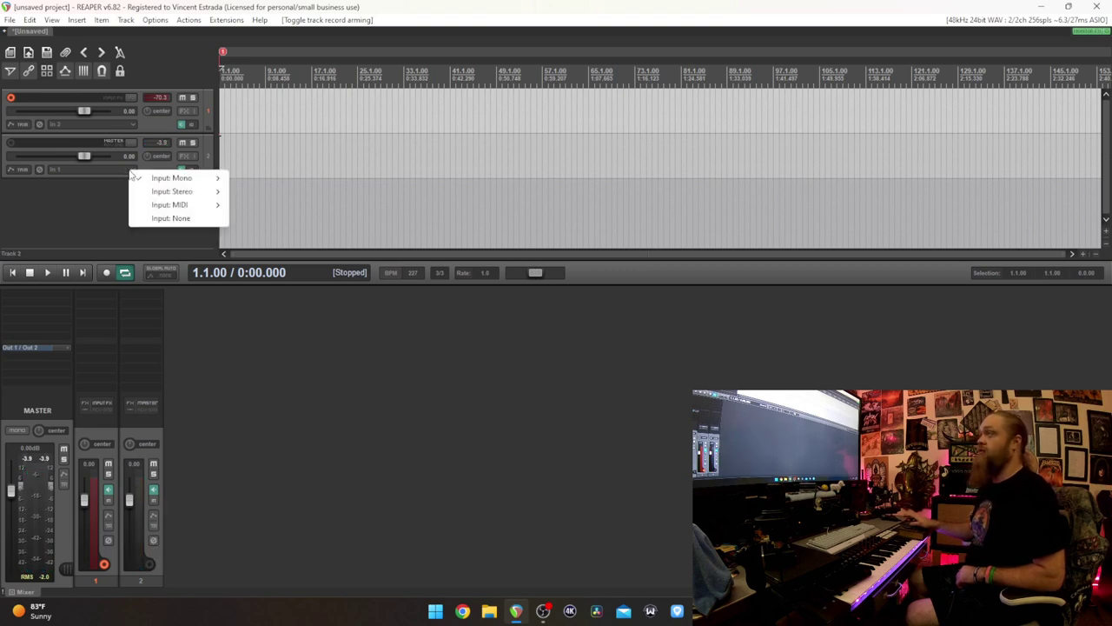
mouse_move(180, 206)
mouse_move(283, 208)
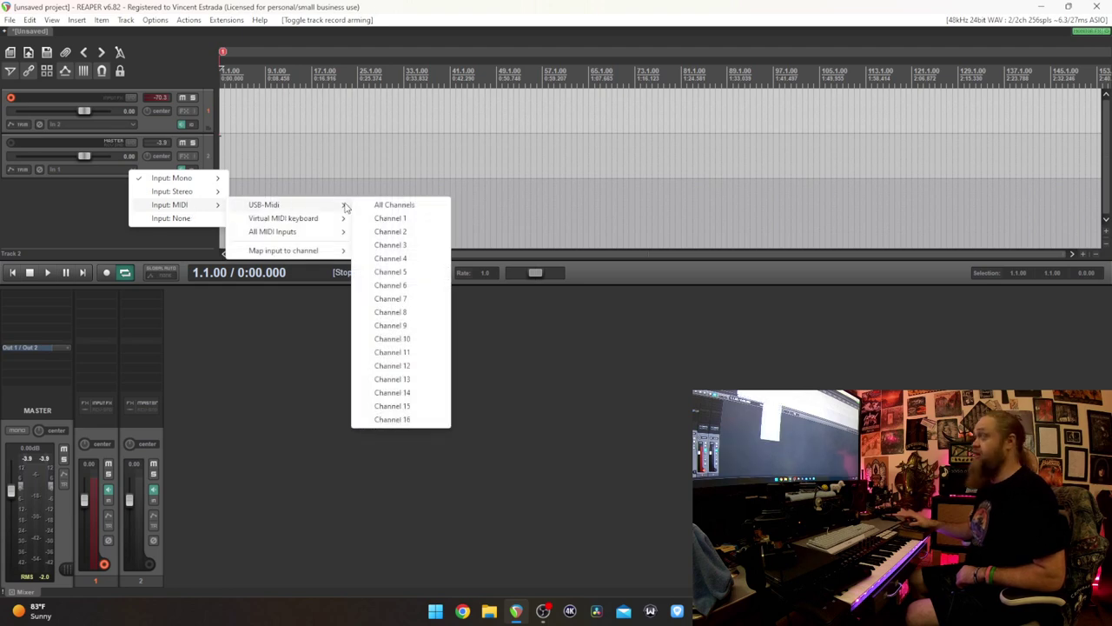
left_click(373, 206)
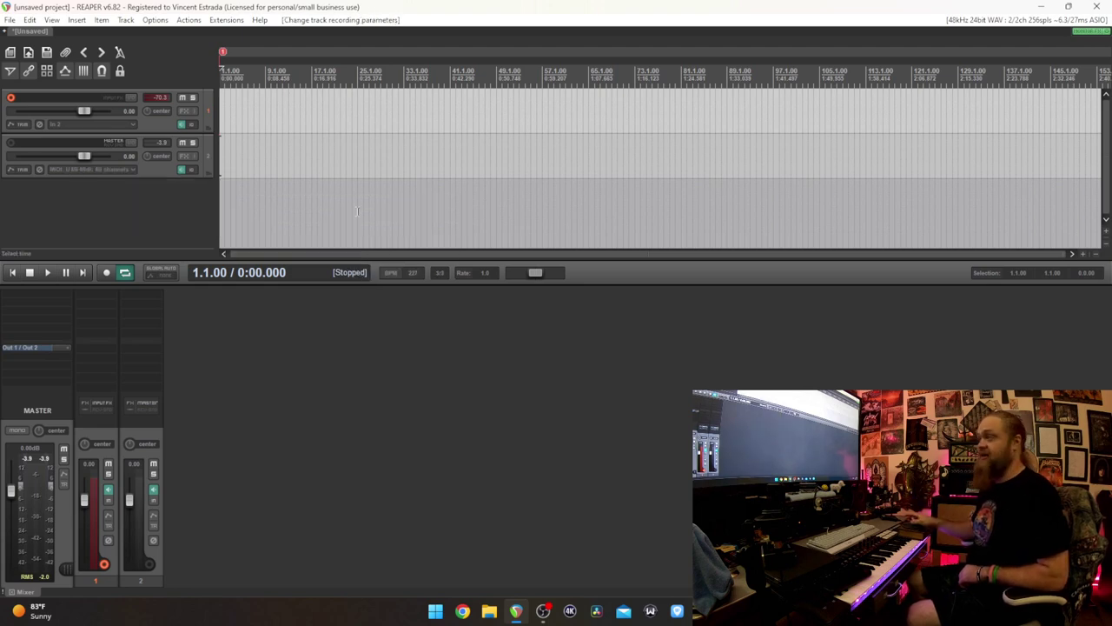
left_click(147, 565)
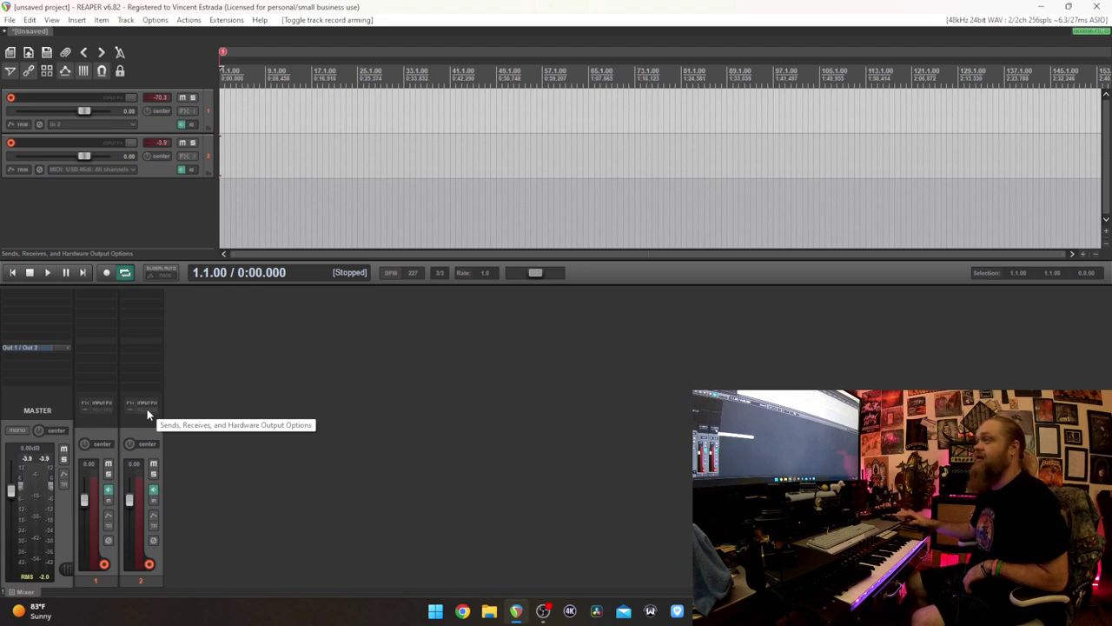
Insert The Crown EX amp sim on the first track, disarm that track and move the plugin window clear of the track controls
left_click(91, 293)
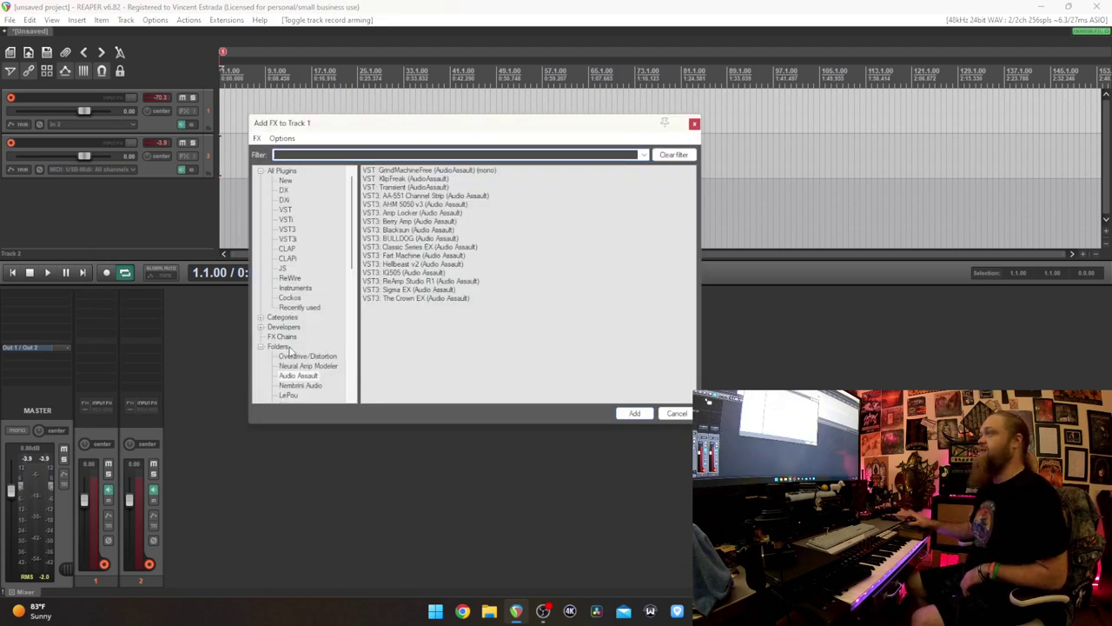
double_click(416, 298)
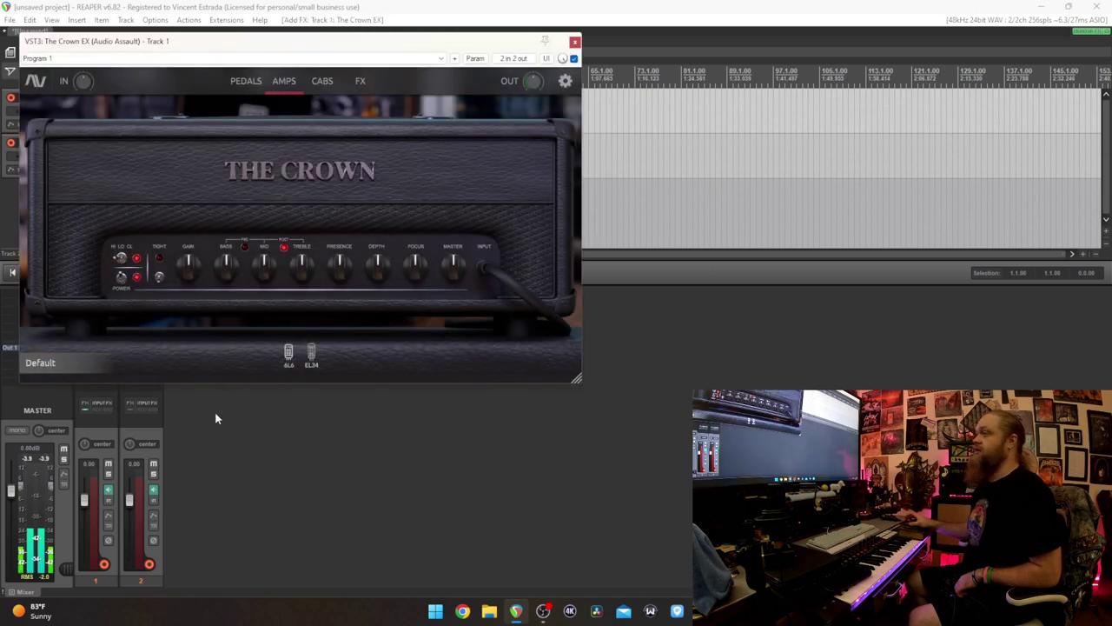
left_click(104, 564)
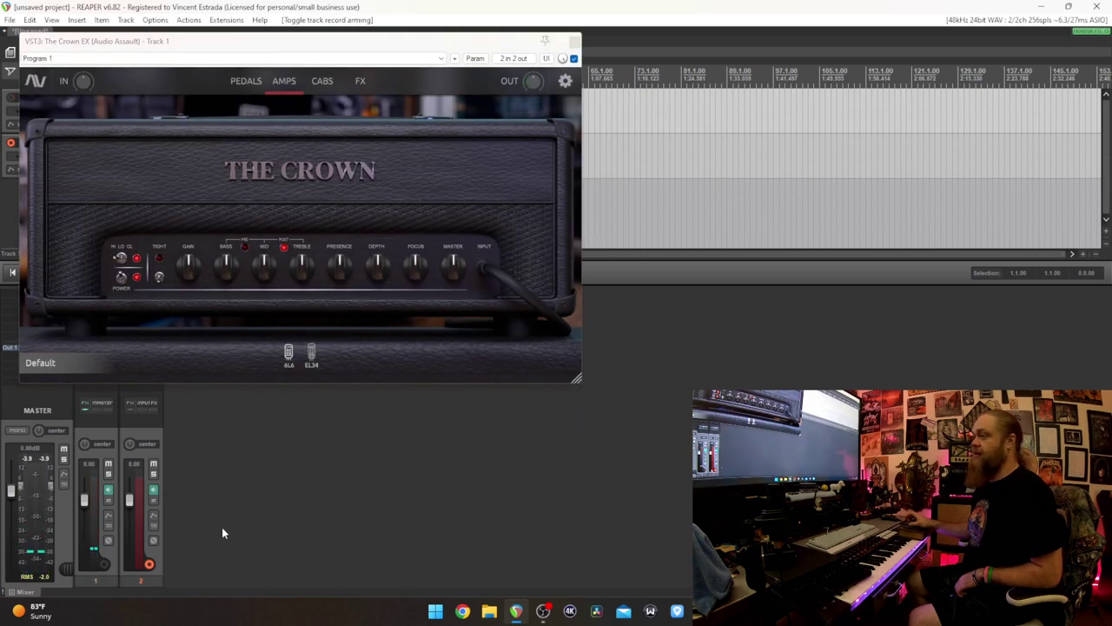
left_click_drag(335, 44, 548, 132)
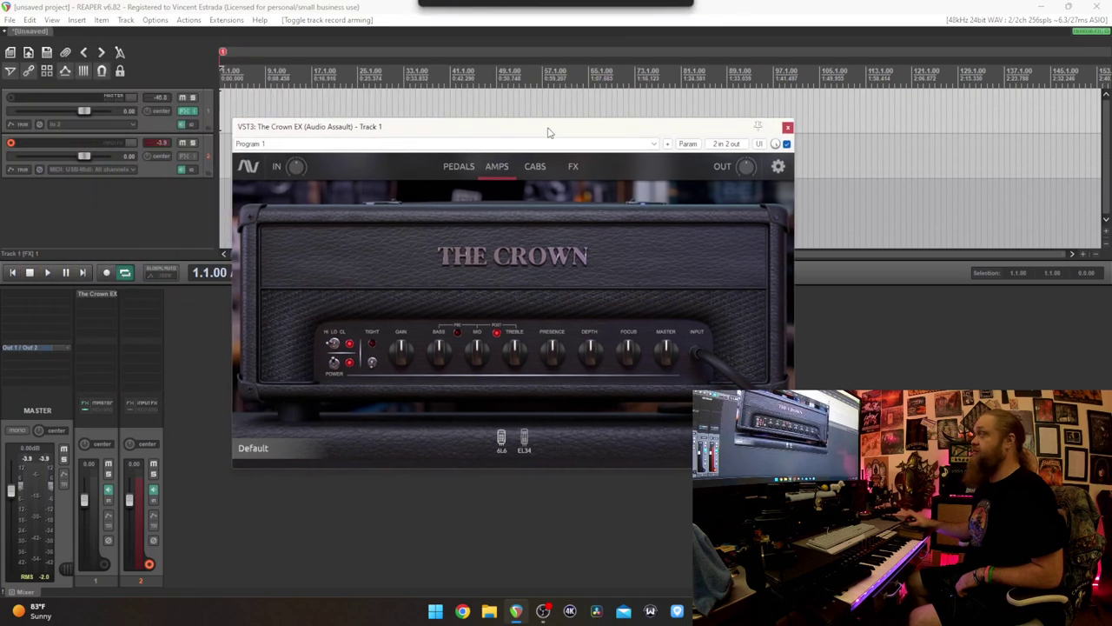
left_click(779, 167)
left_click(523, 282)
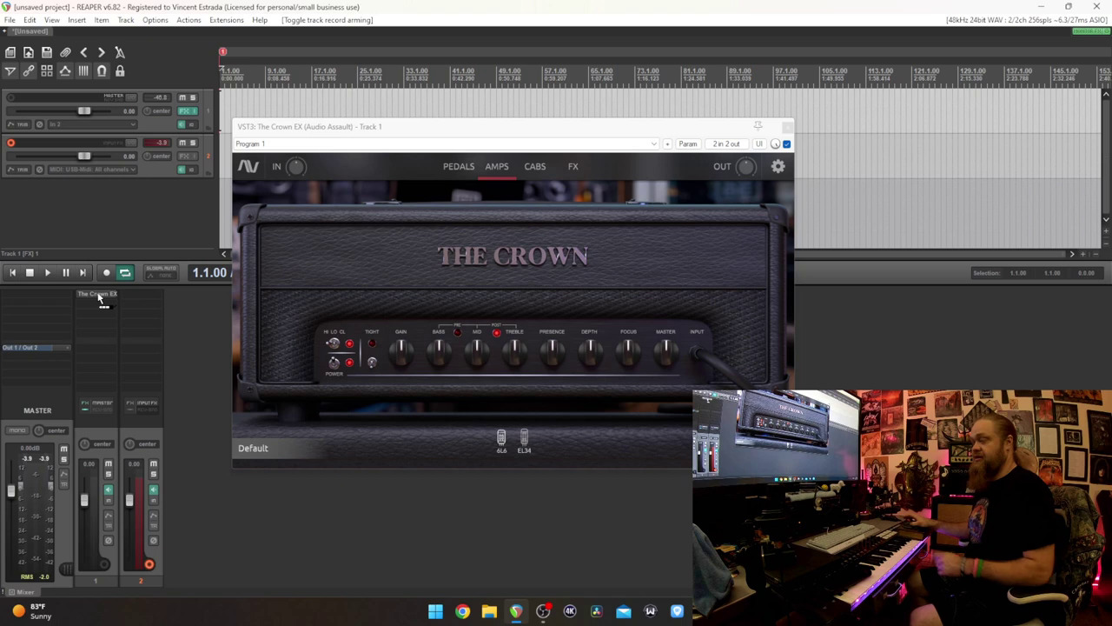
Create a send from the second track to the first track, close its send controls and select the first track
left_click_drag(99, 297, 100, 297)
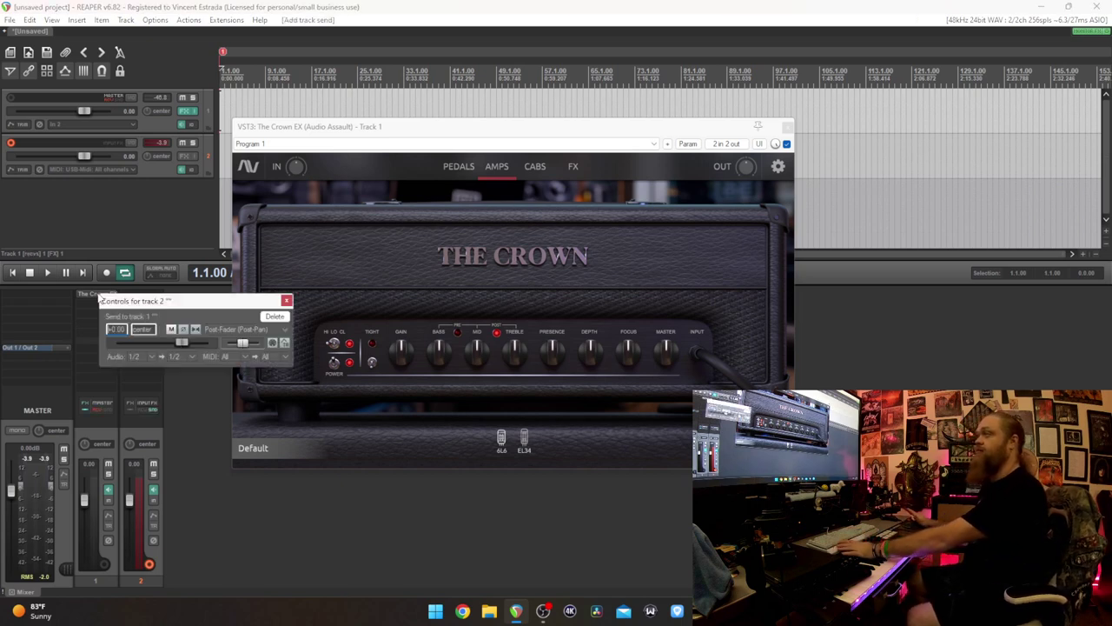
left_click(288, 301)
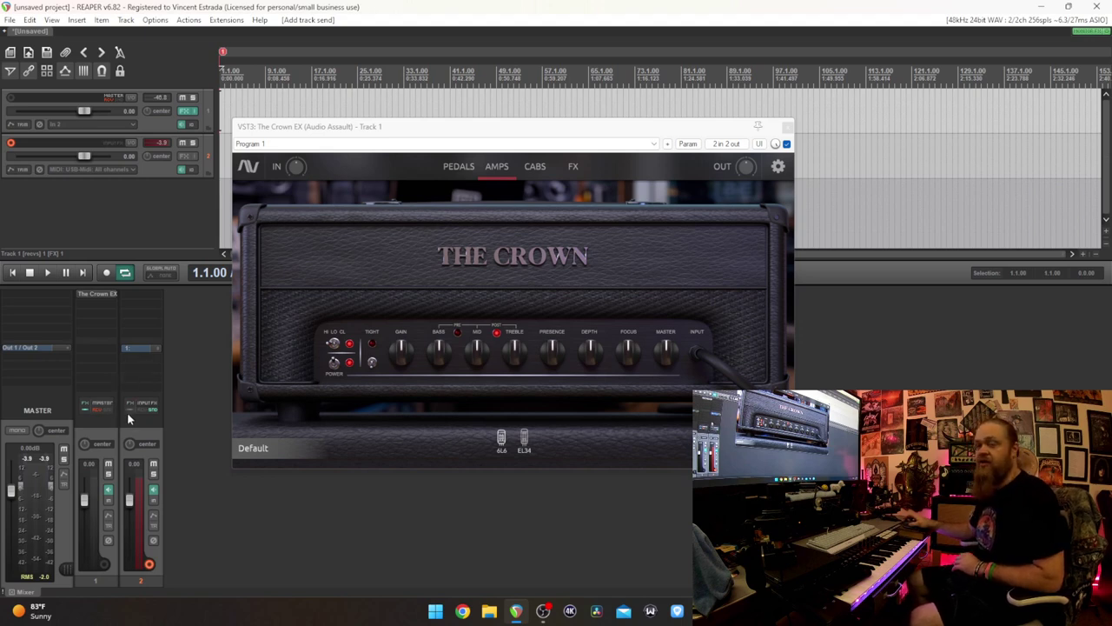
left_click(107, 434)
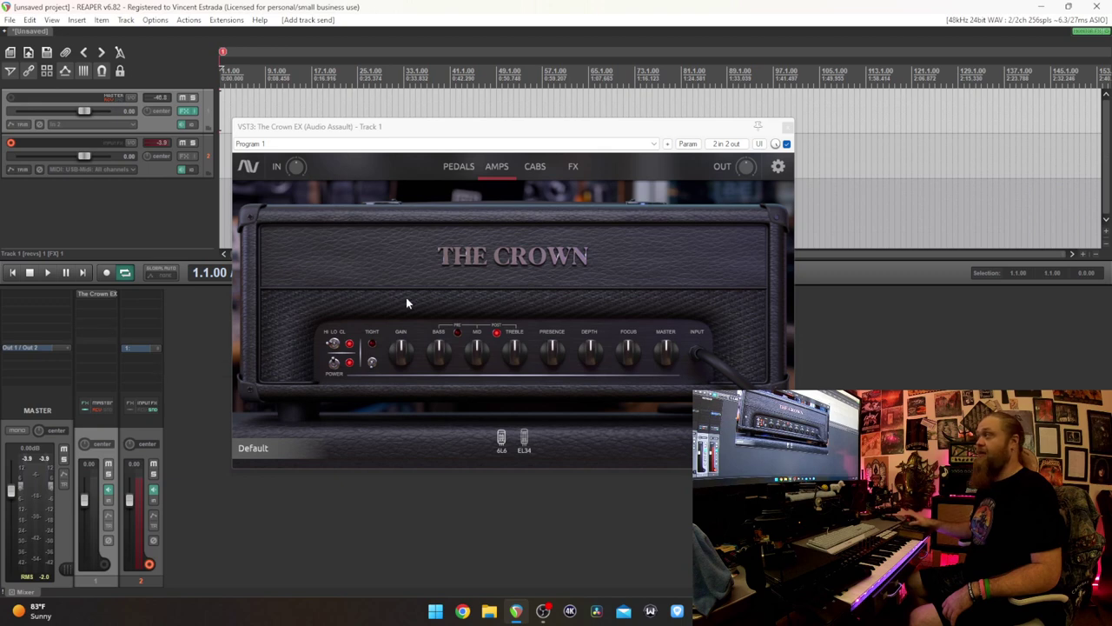
Look through The Crown EX's preset list and open its MIDI Editor to view the assigned preset switches
left_click(777, 166)
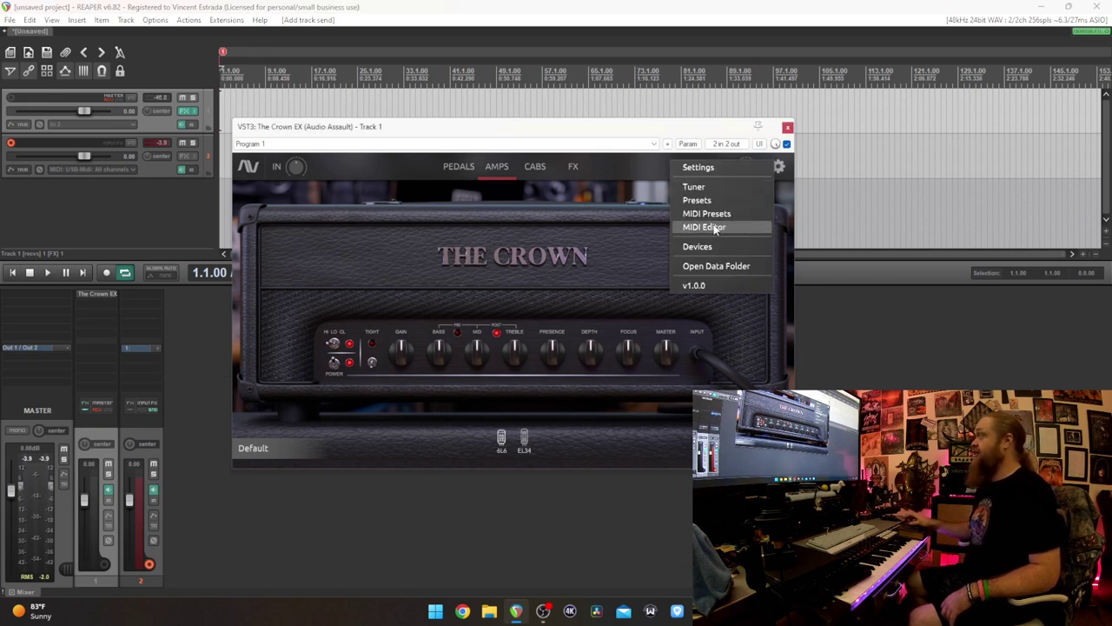
left_click(272, 442)
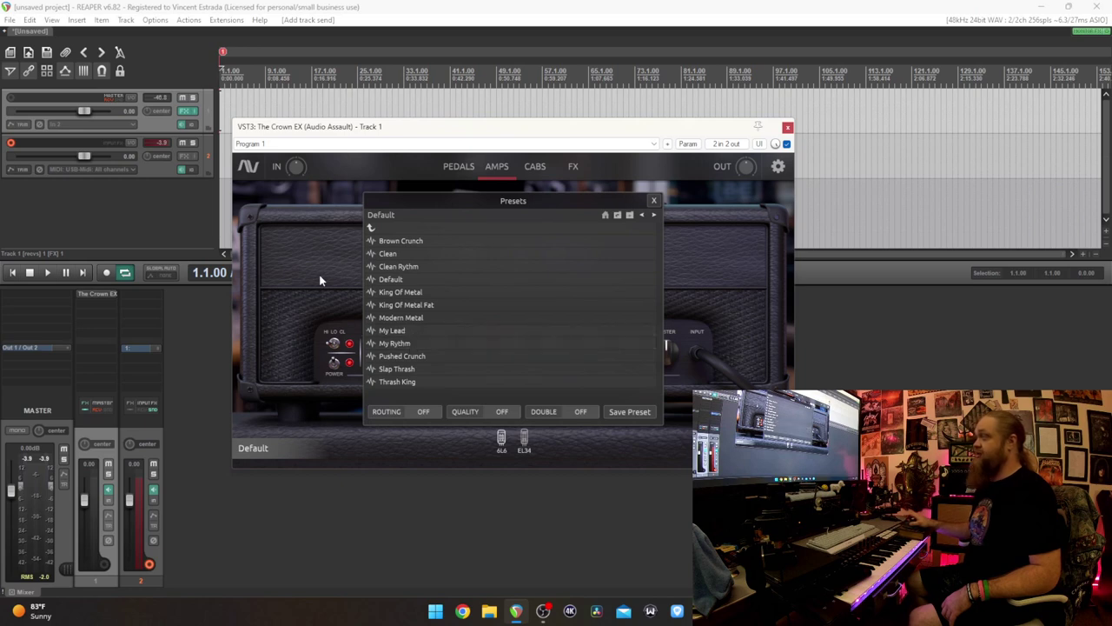
left_click(655, 202)
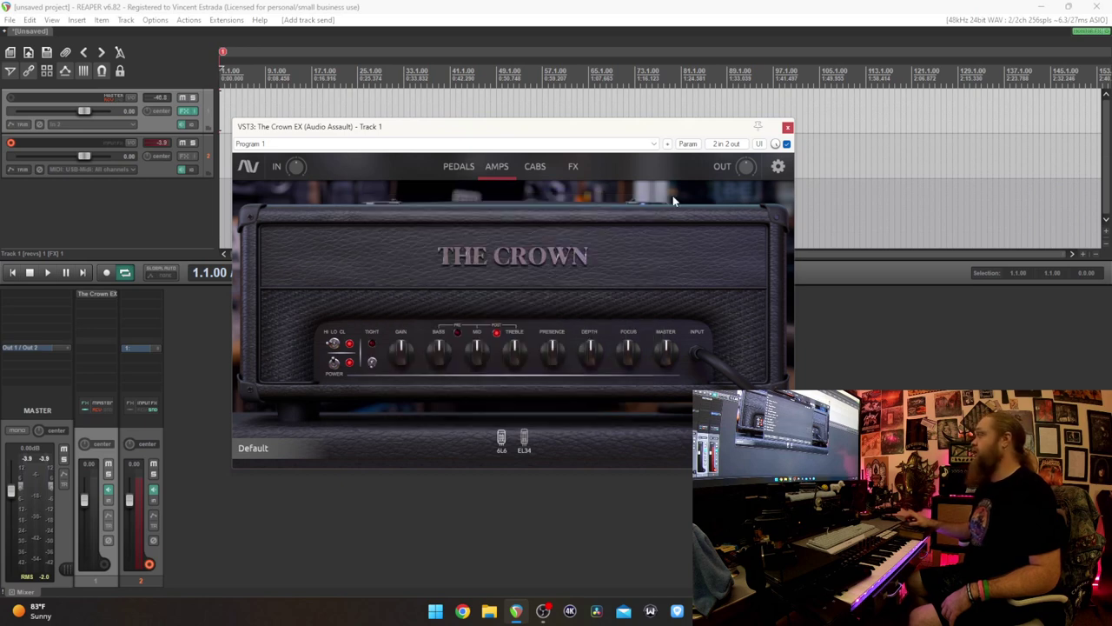
left_click(778, 166)
left_click(736, 235)
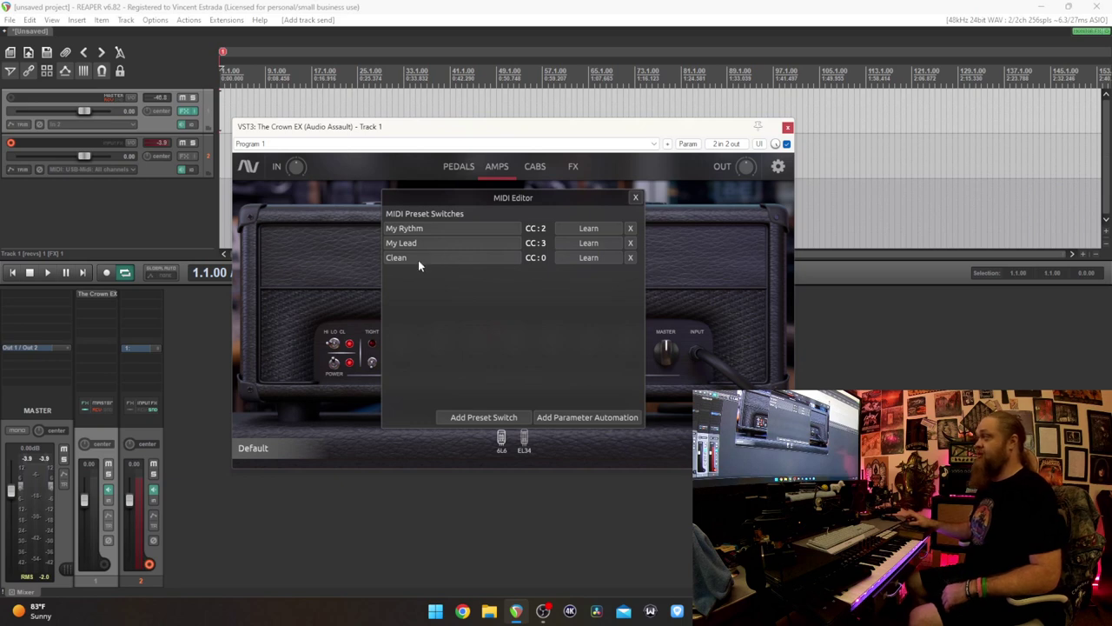
Demonstrate adding two blank preset switches in the MIDI Editor, delete both of them and close the editor
left_click(472, 420)
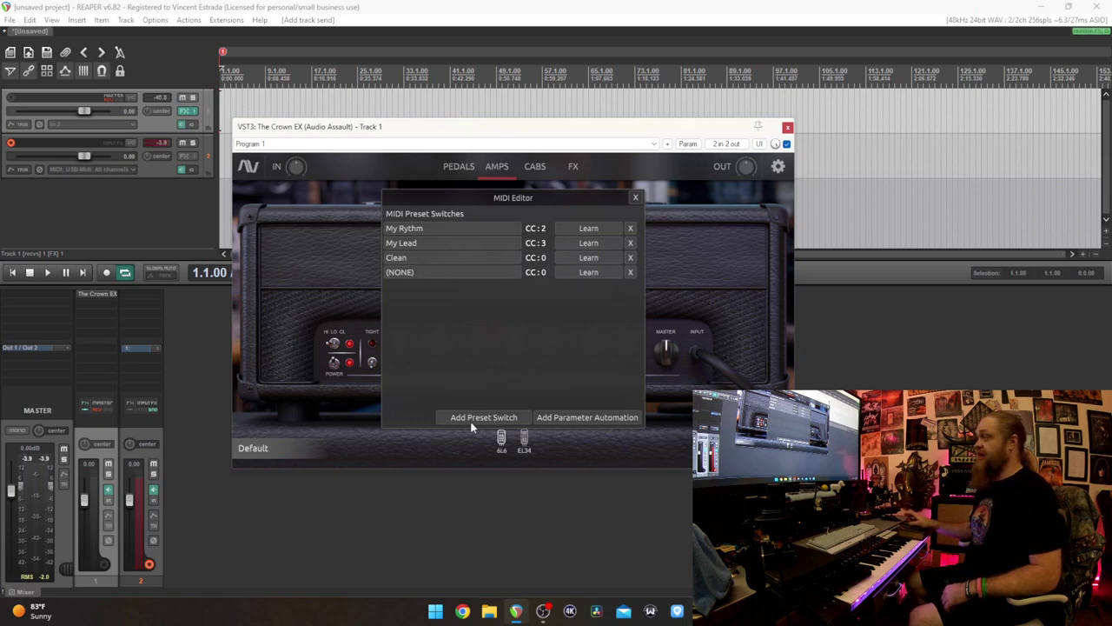
left_click(475, 417)
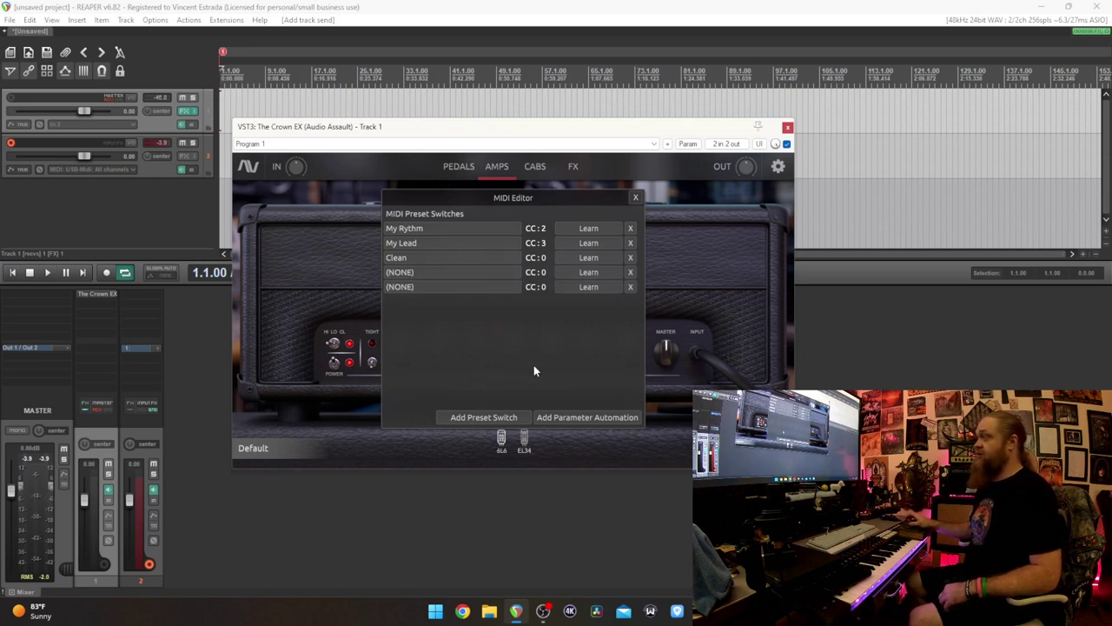
left_click(631, 288)
left_click(526, 336)
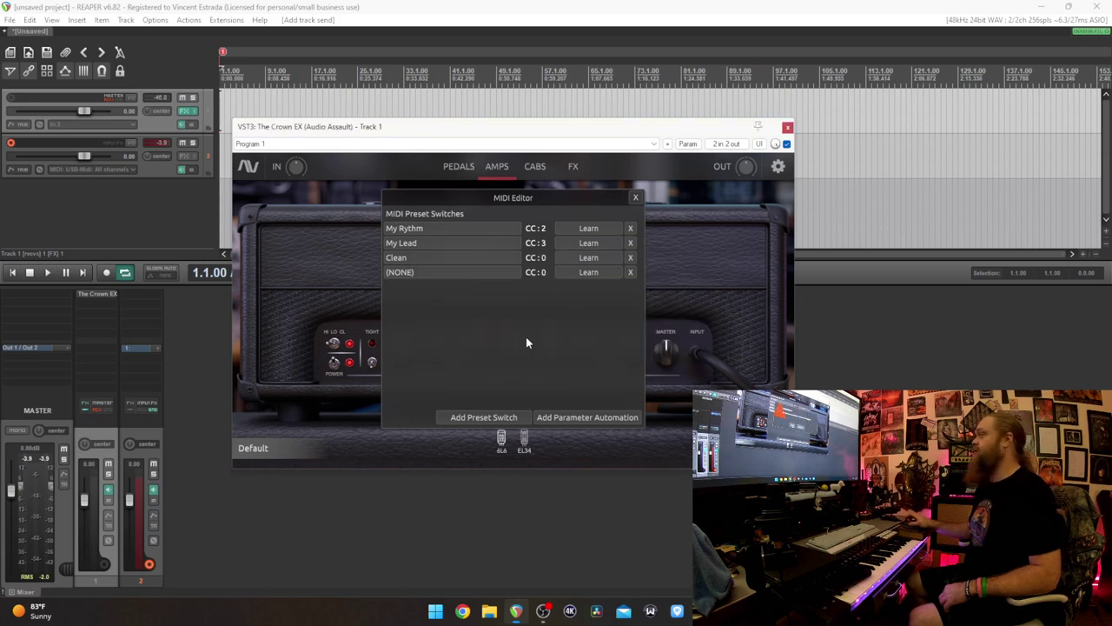
left_click(482, 272)
left_click(579, 297)
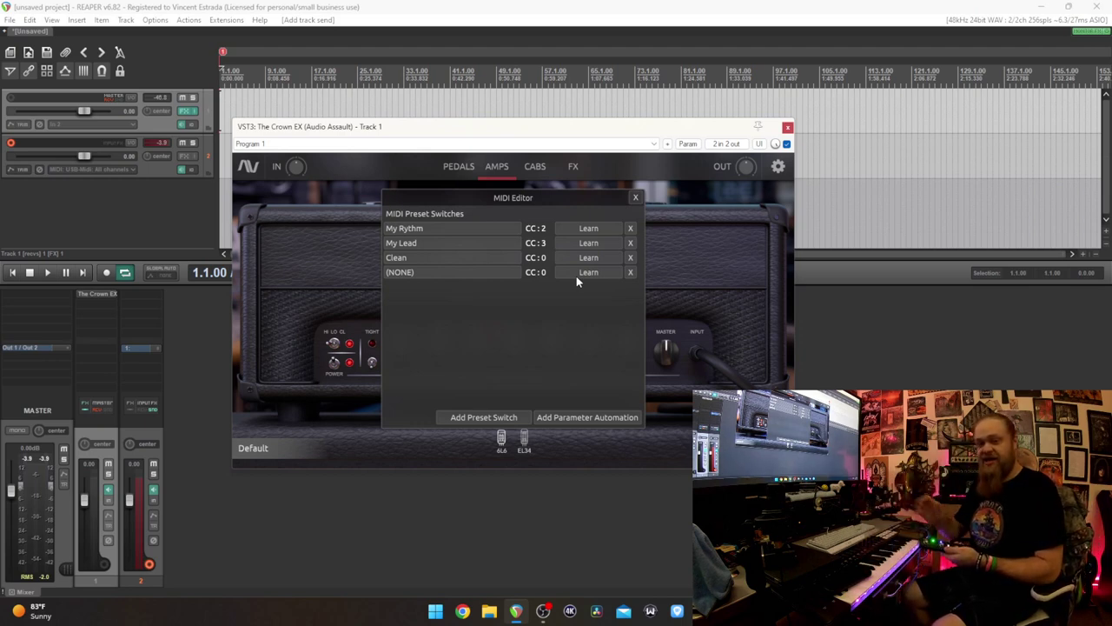
left_click(632, 273)
left_click(526, 338)
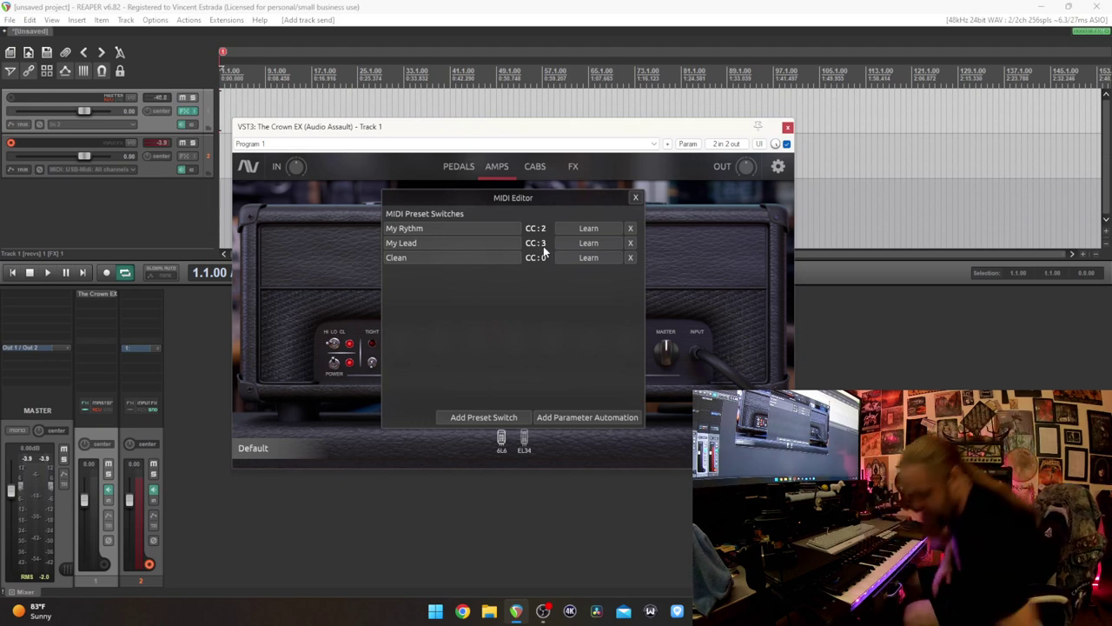
left_click(635, 198)
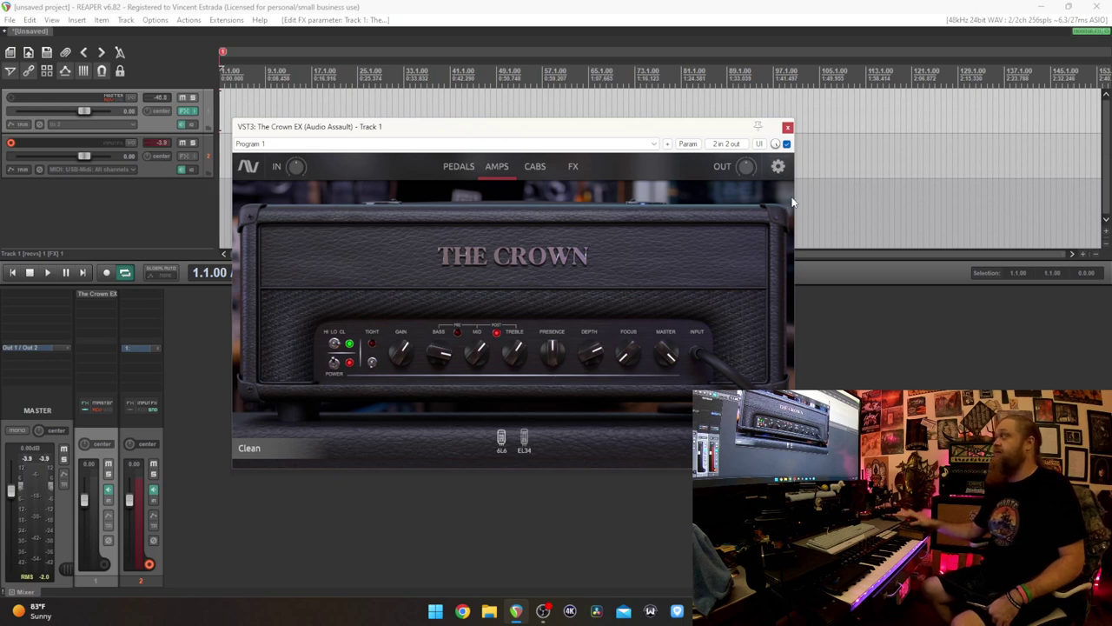
Review the preset switches and their CC assignments in The Crown EX's MIDI Editor and close the editor
left_click(779, 169)
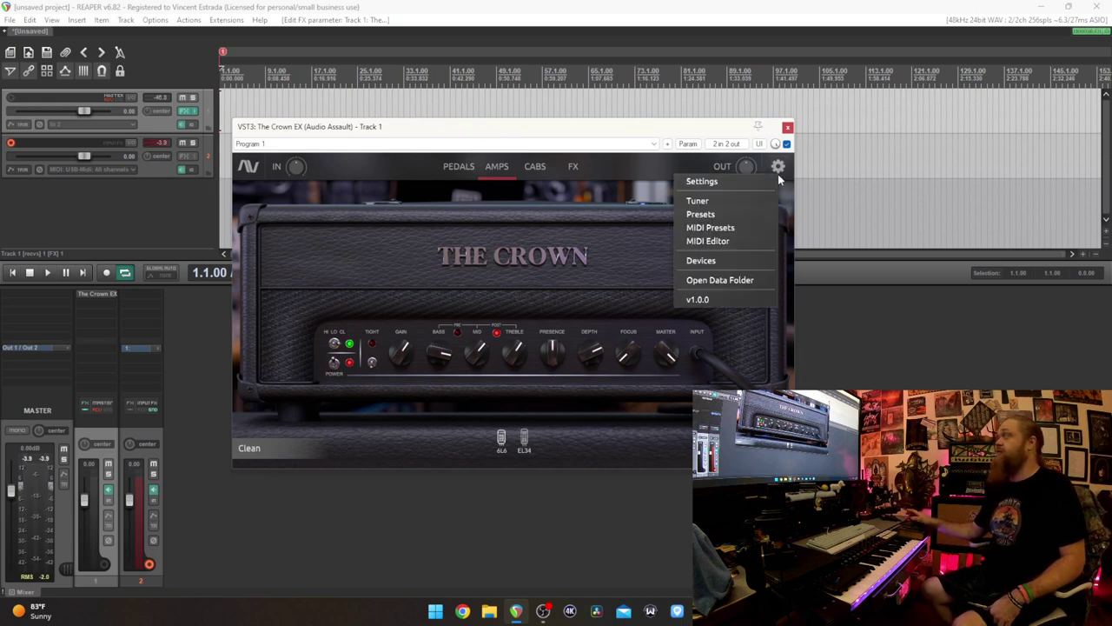
left_click(741, 242)
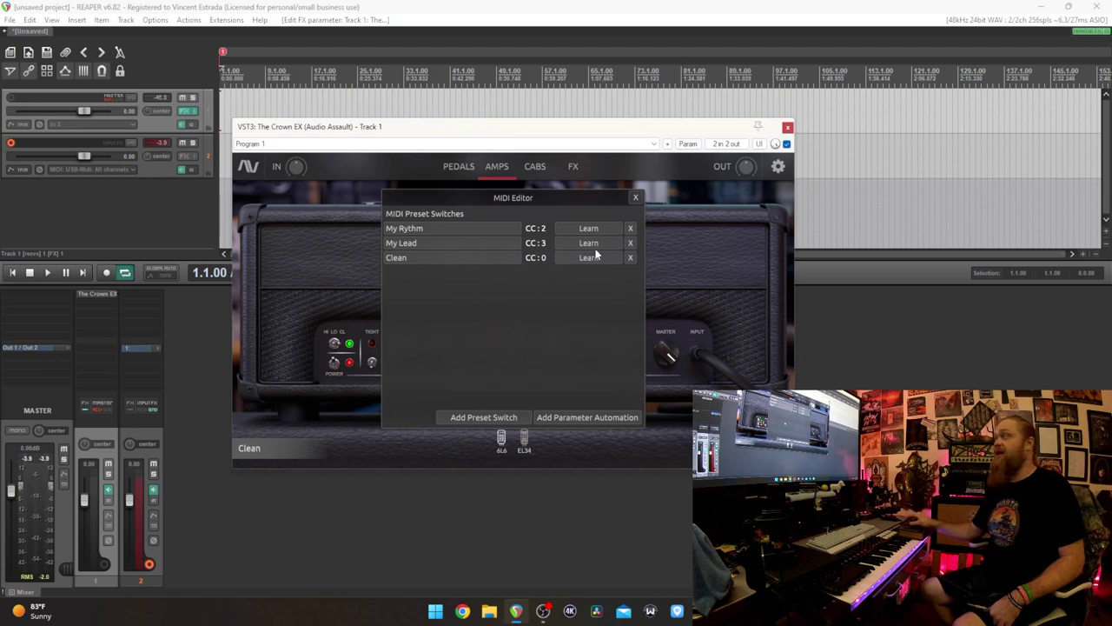
left_click(636, 198)
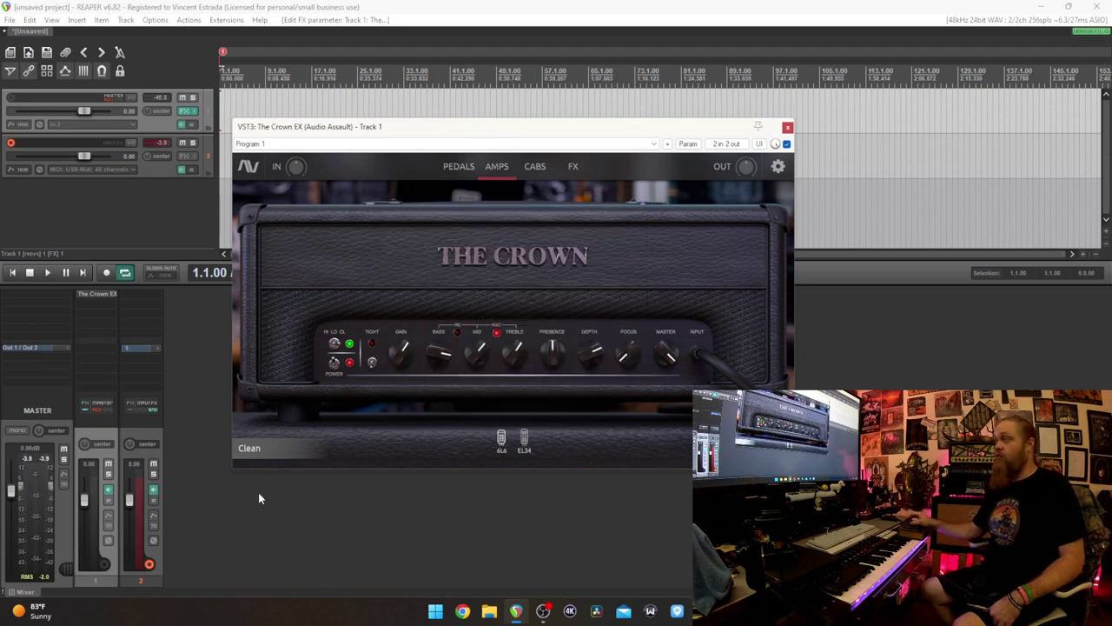
left_click(778, 172)
left_click(626, 249)
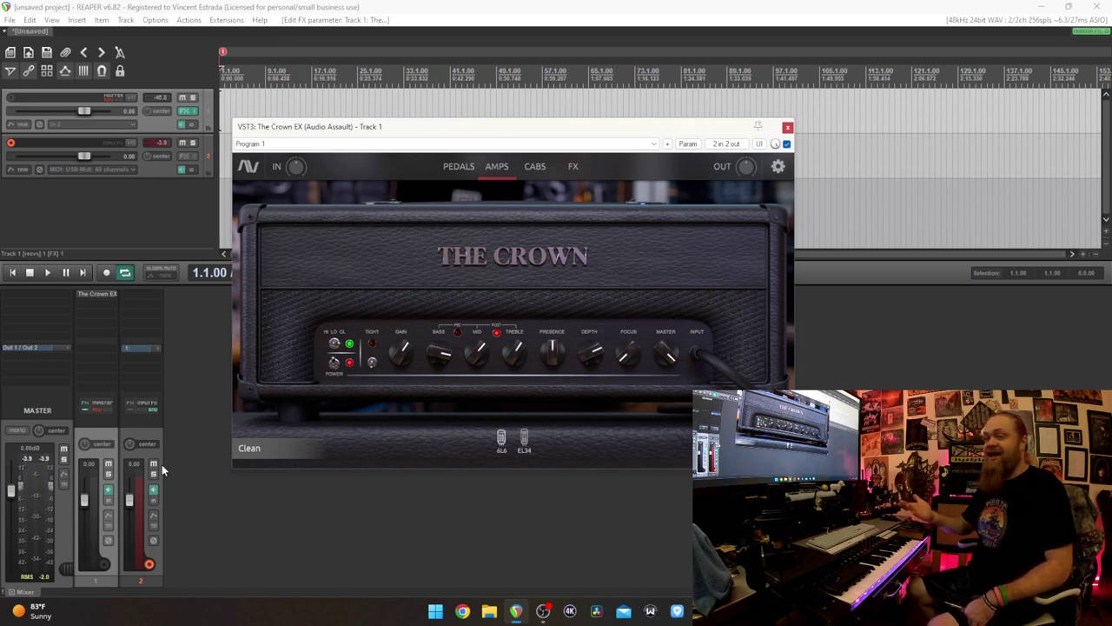
left_click(516, 611)
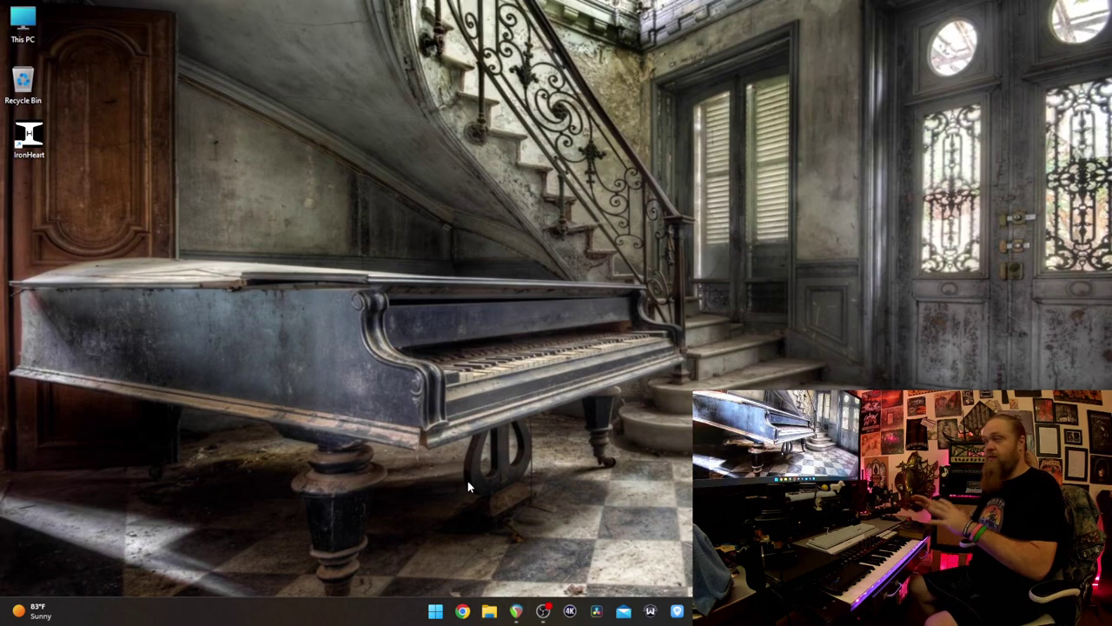
key("alt+Tab")
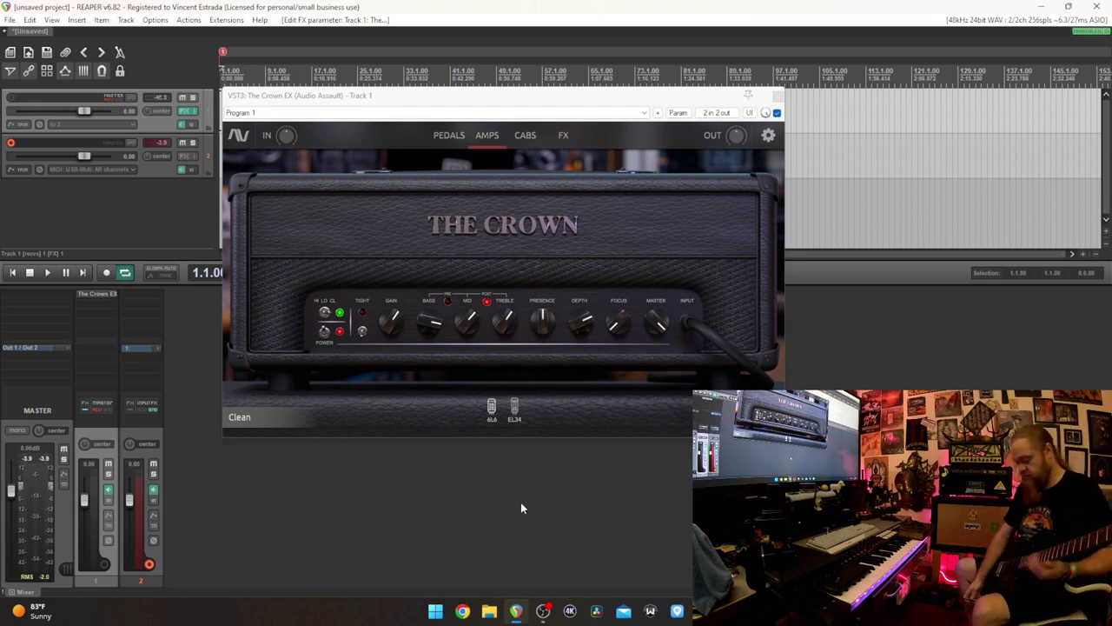
Arm the first track for recording and move The Crown EX window clear of the track controls
left_click(103, 563)
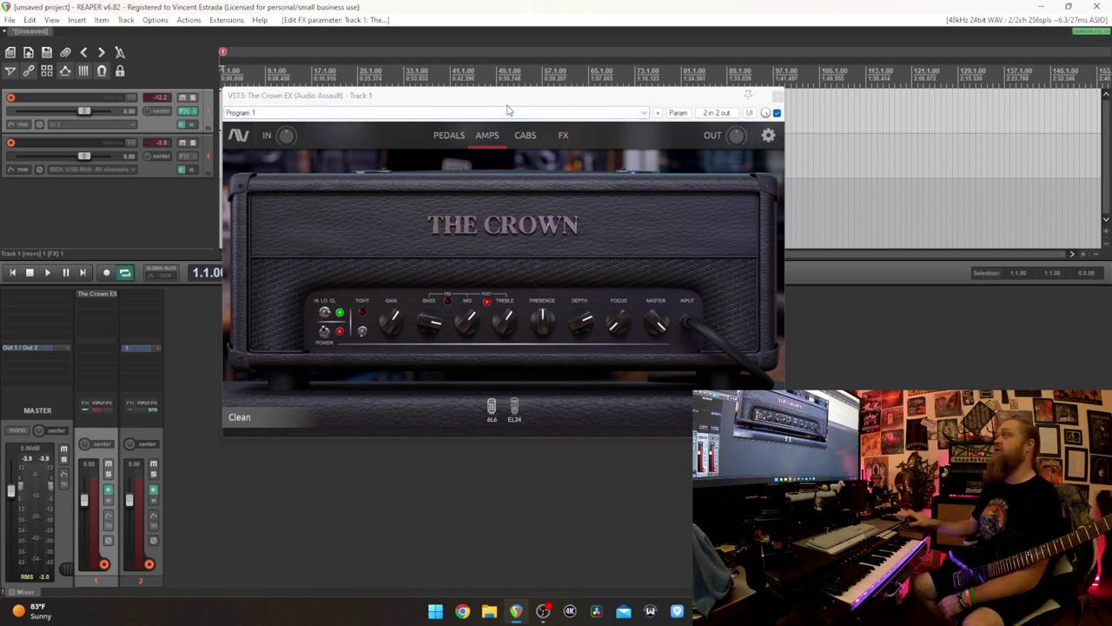
left_click(534, 115)
left_click_drag(539, 101, 573, 133)
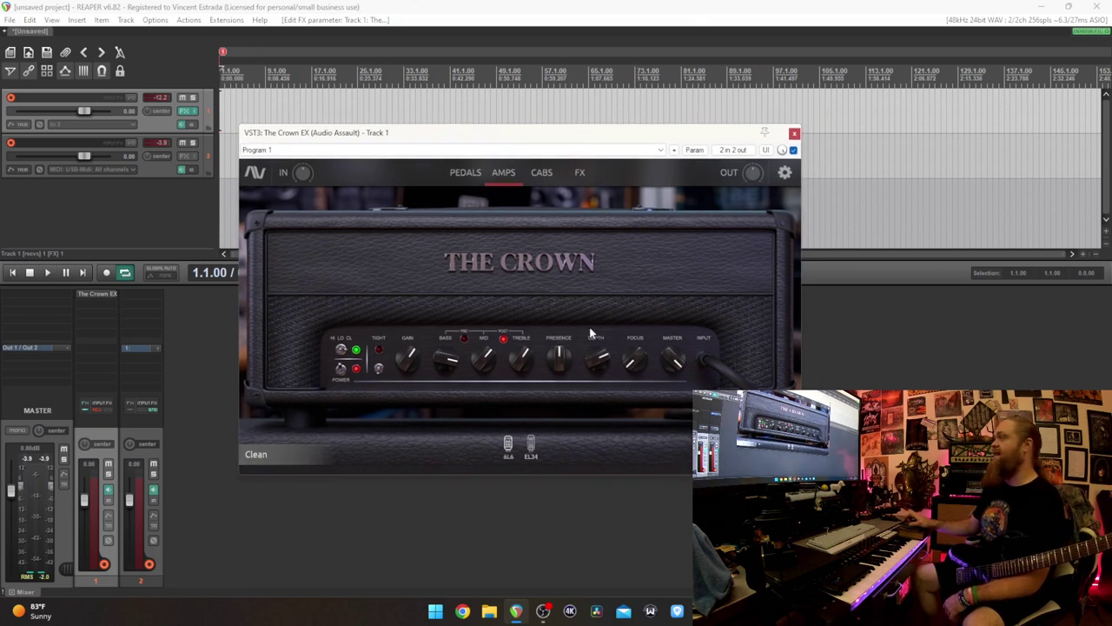
View The Crown EX's pedals, check the audio mixer levels in OBS and return to REAPER
left_click(466, 173)
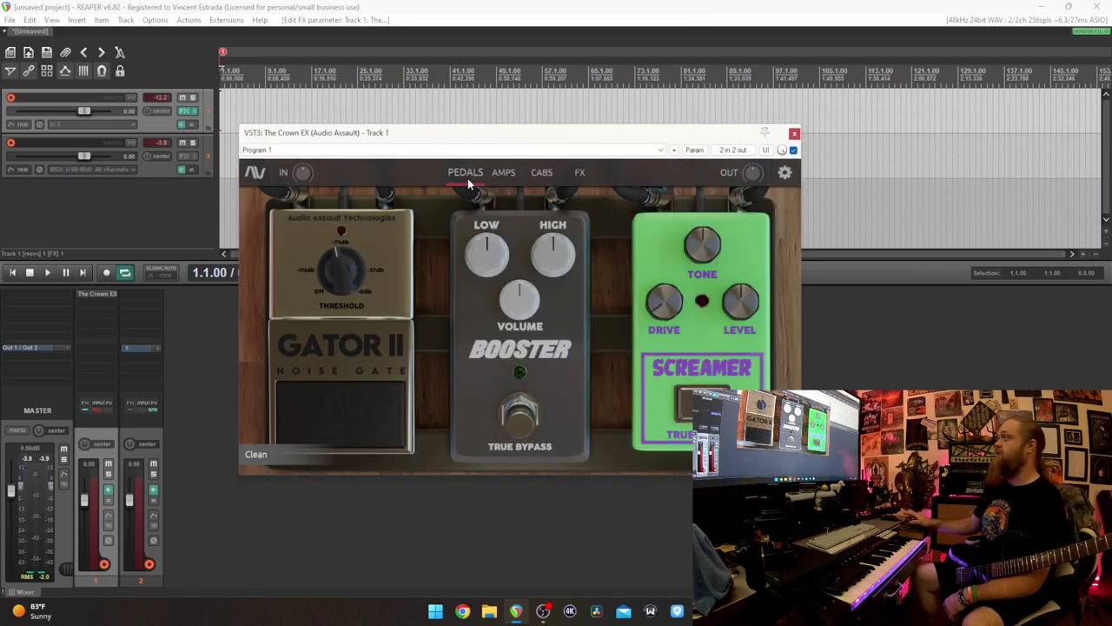
left_click(359, 418)
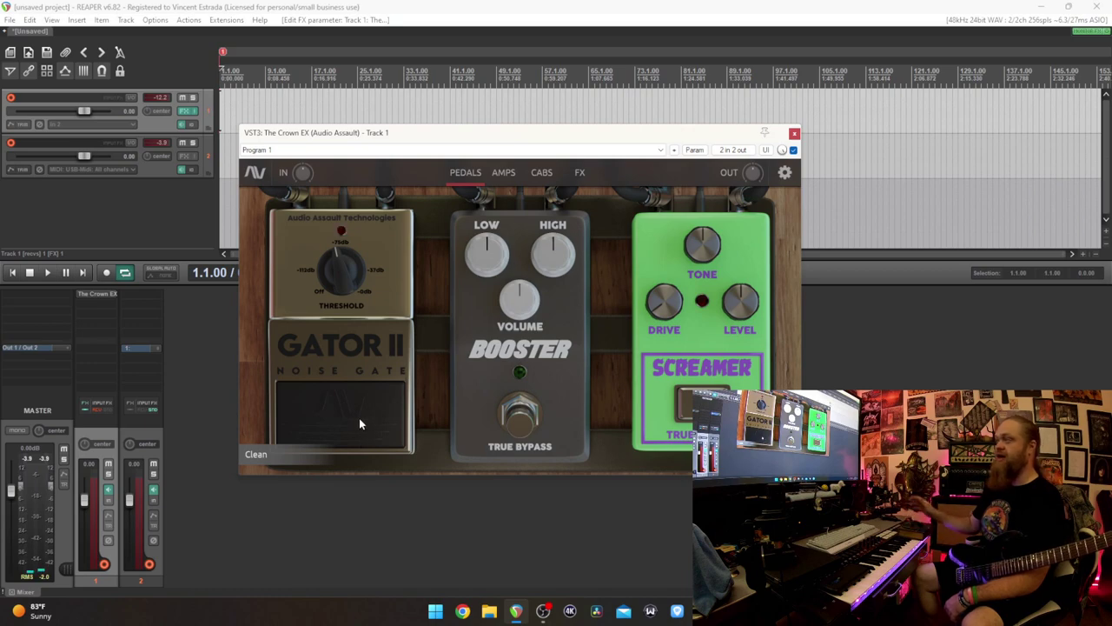
left_click(541, 612)
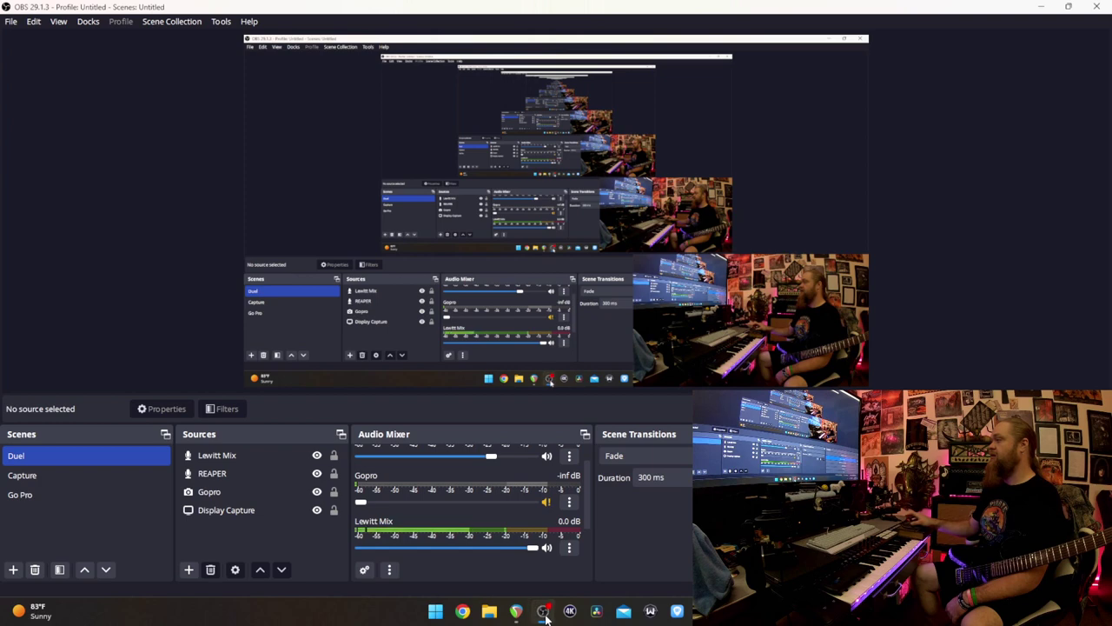
left_click(541, 612)
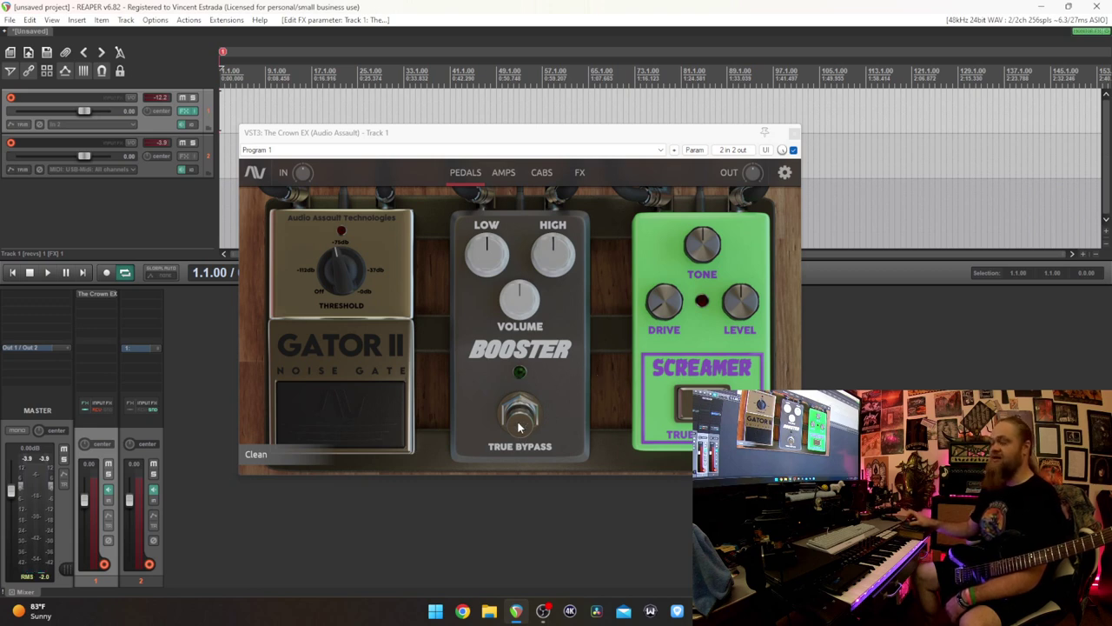
Audition The Crown EX's cabinets by cycling through all three, and return to REAPER after checking OBS
left_click(505, 173)
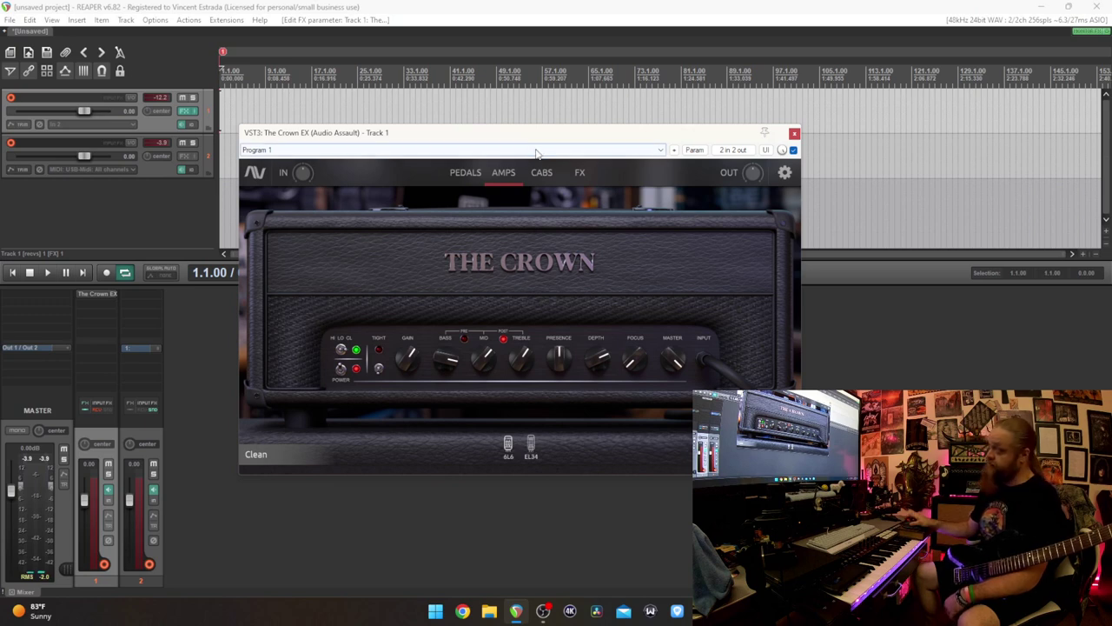
left_click(541, 177)
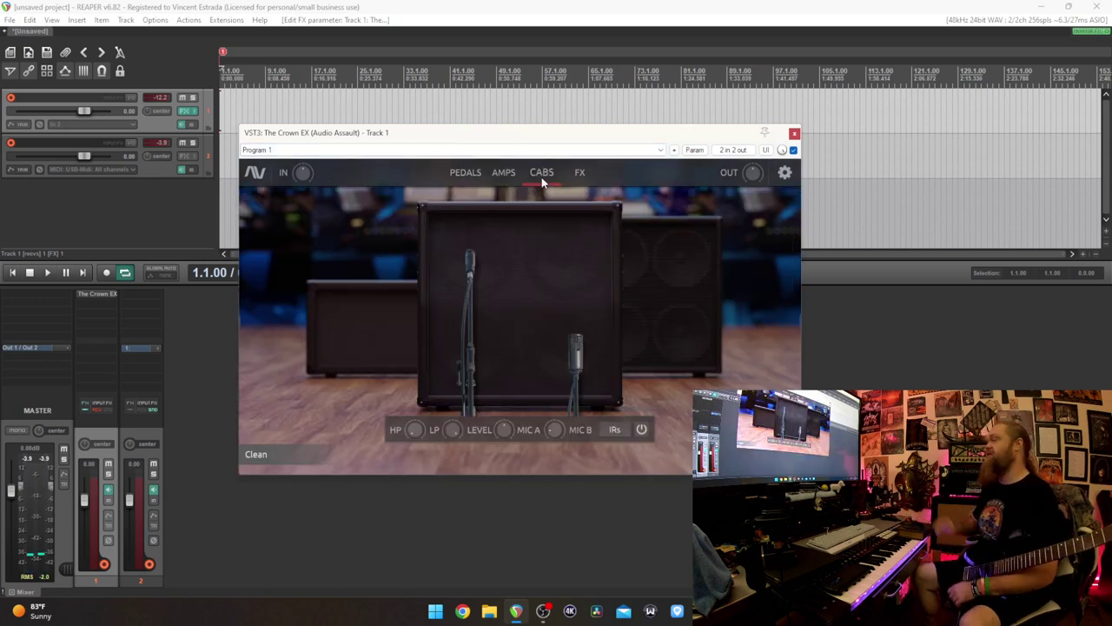
mouse_move(625, 266)
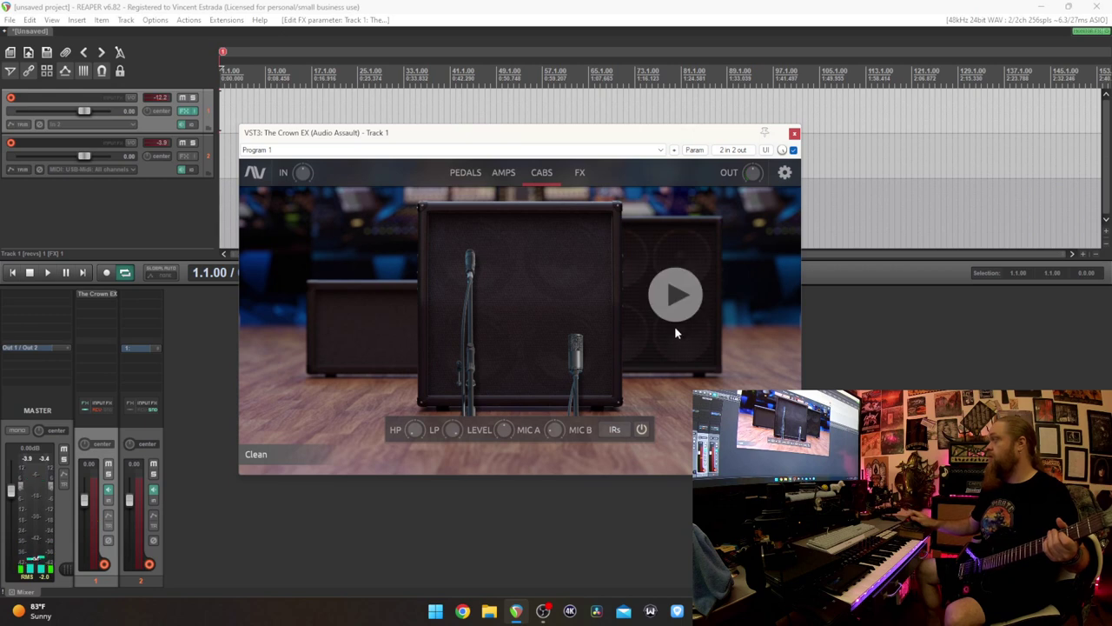
left_click(677, 319)
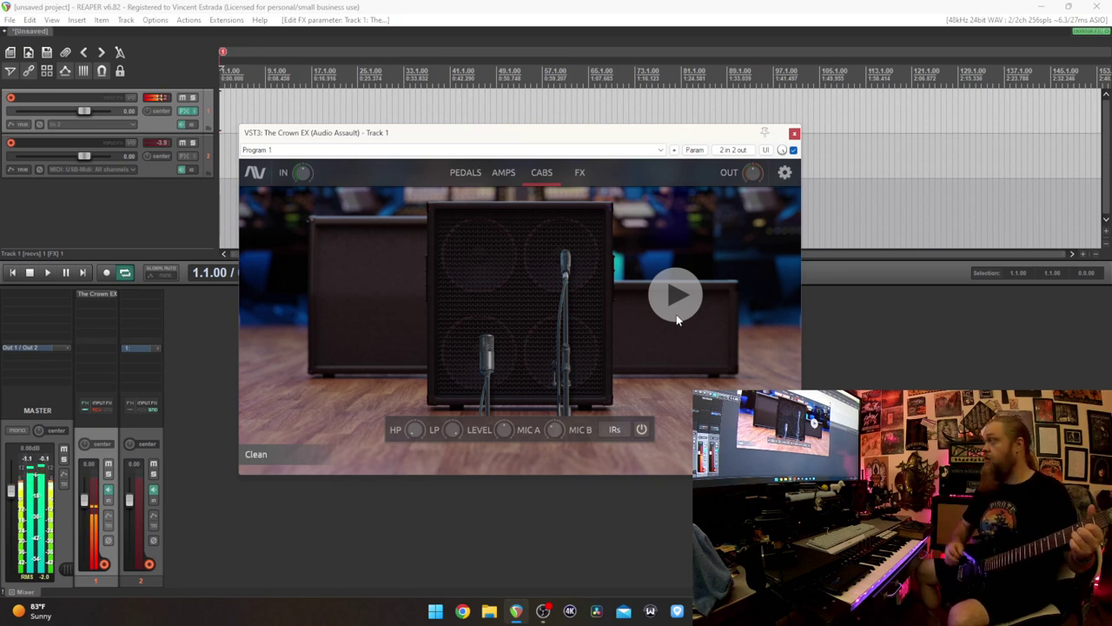
left_click(676, 314)
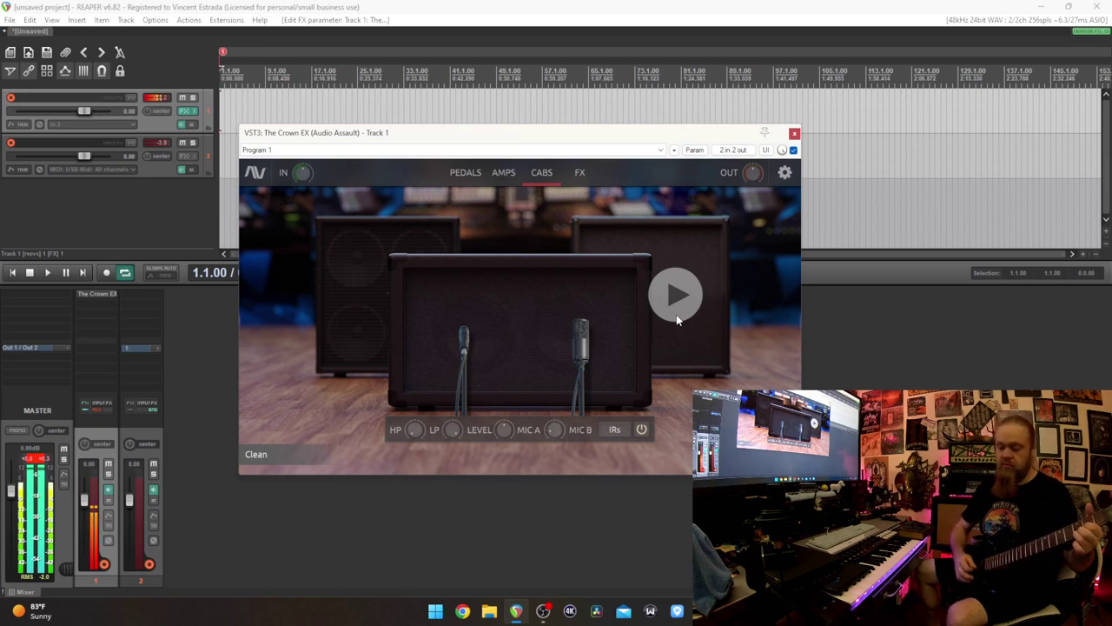
left_click(678, 320)
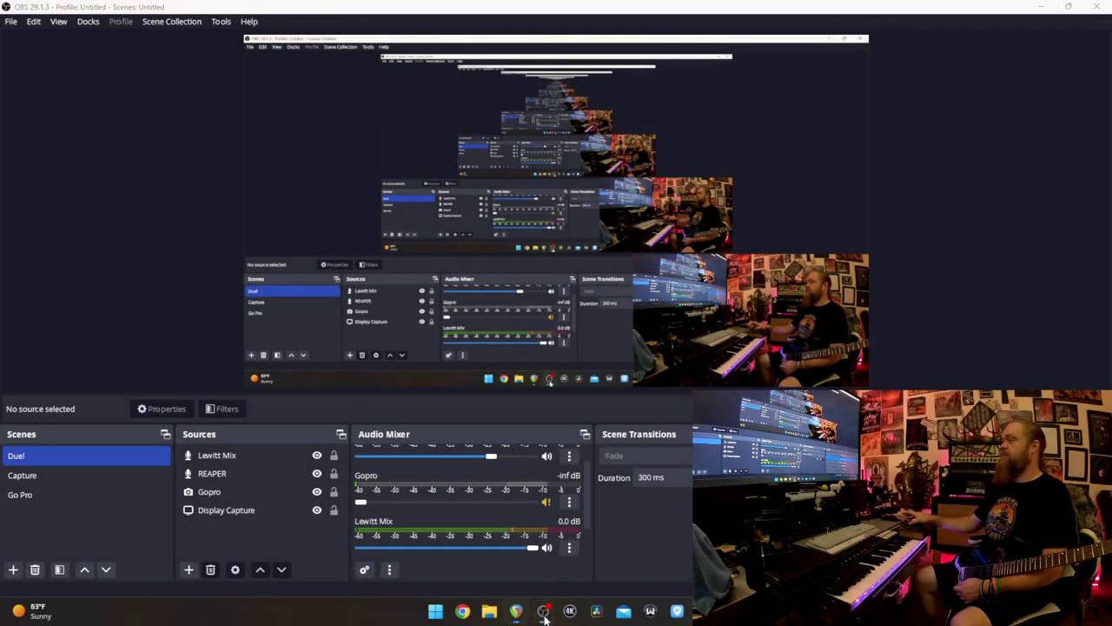
left_click(543, 612)
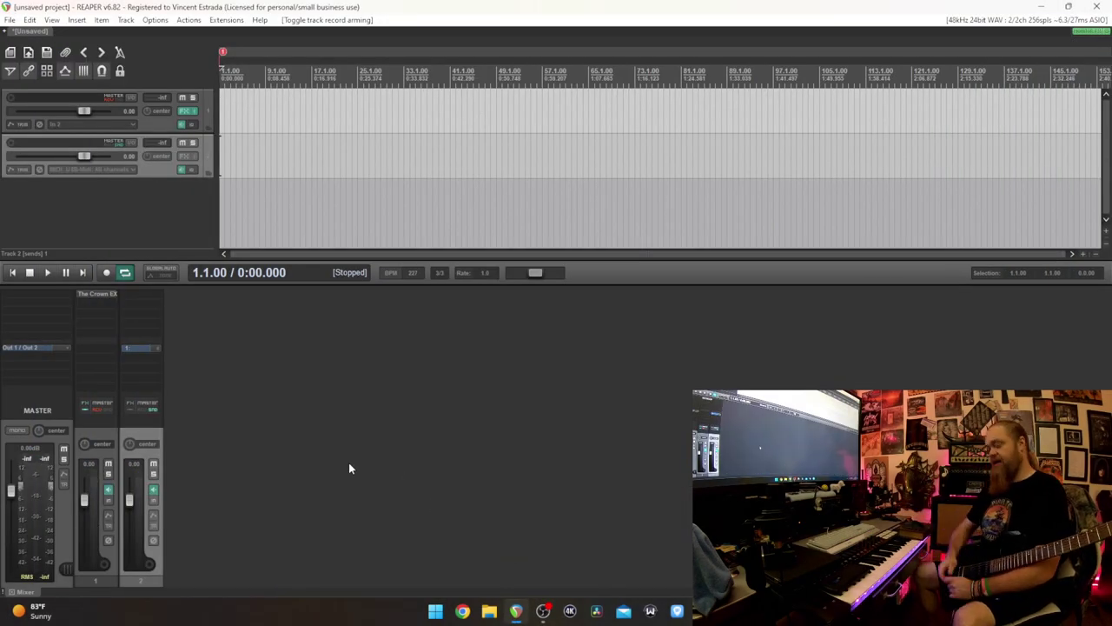